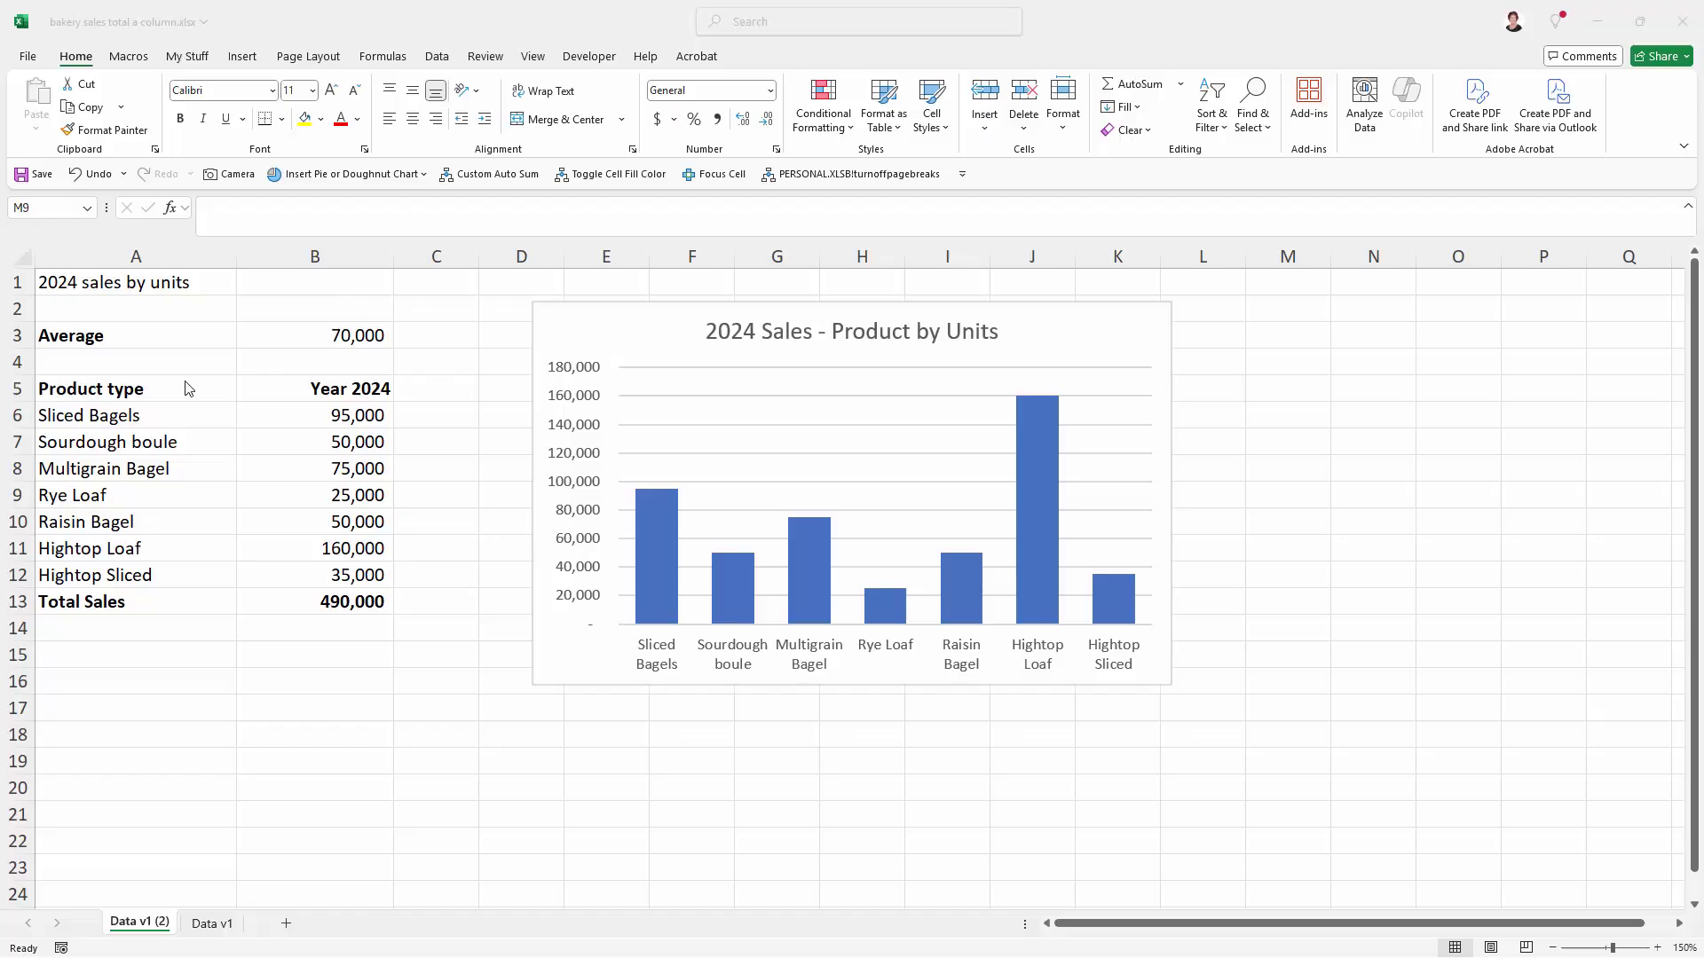
# Enter the absolute reference =$B$3 to the average in cell C6 and fill it down through C12
pyautogui.click(253, 339)
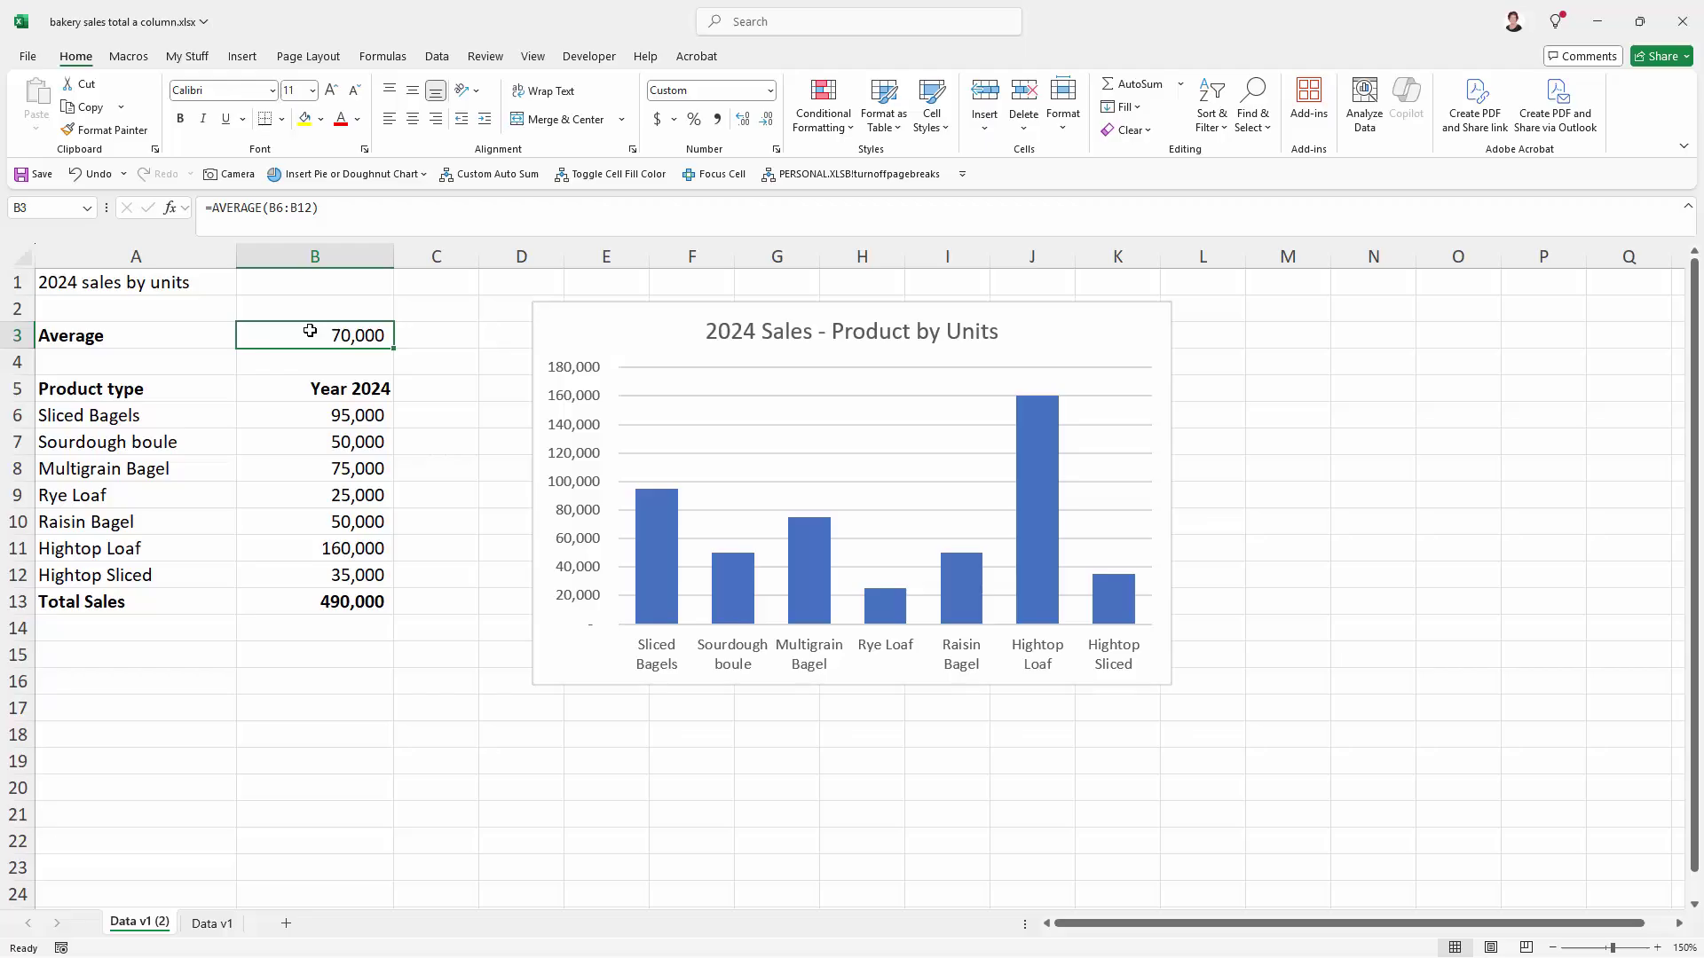
pyautogui.click(405, 423)
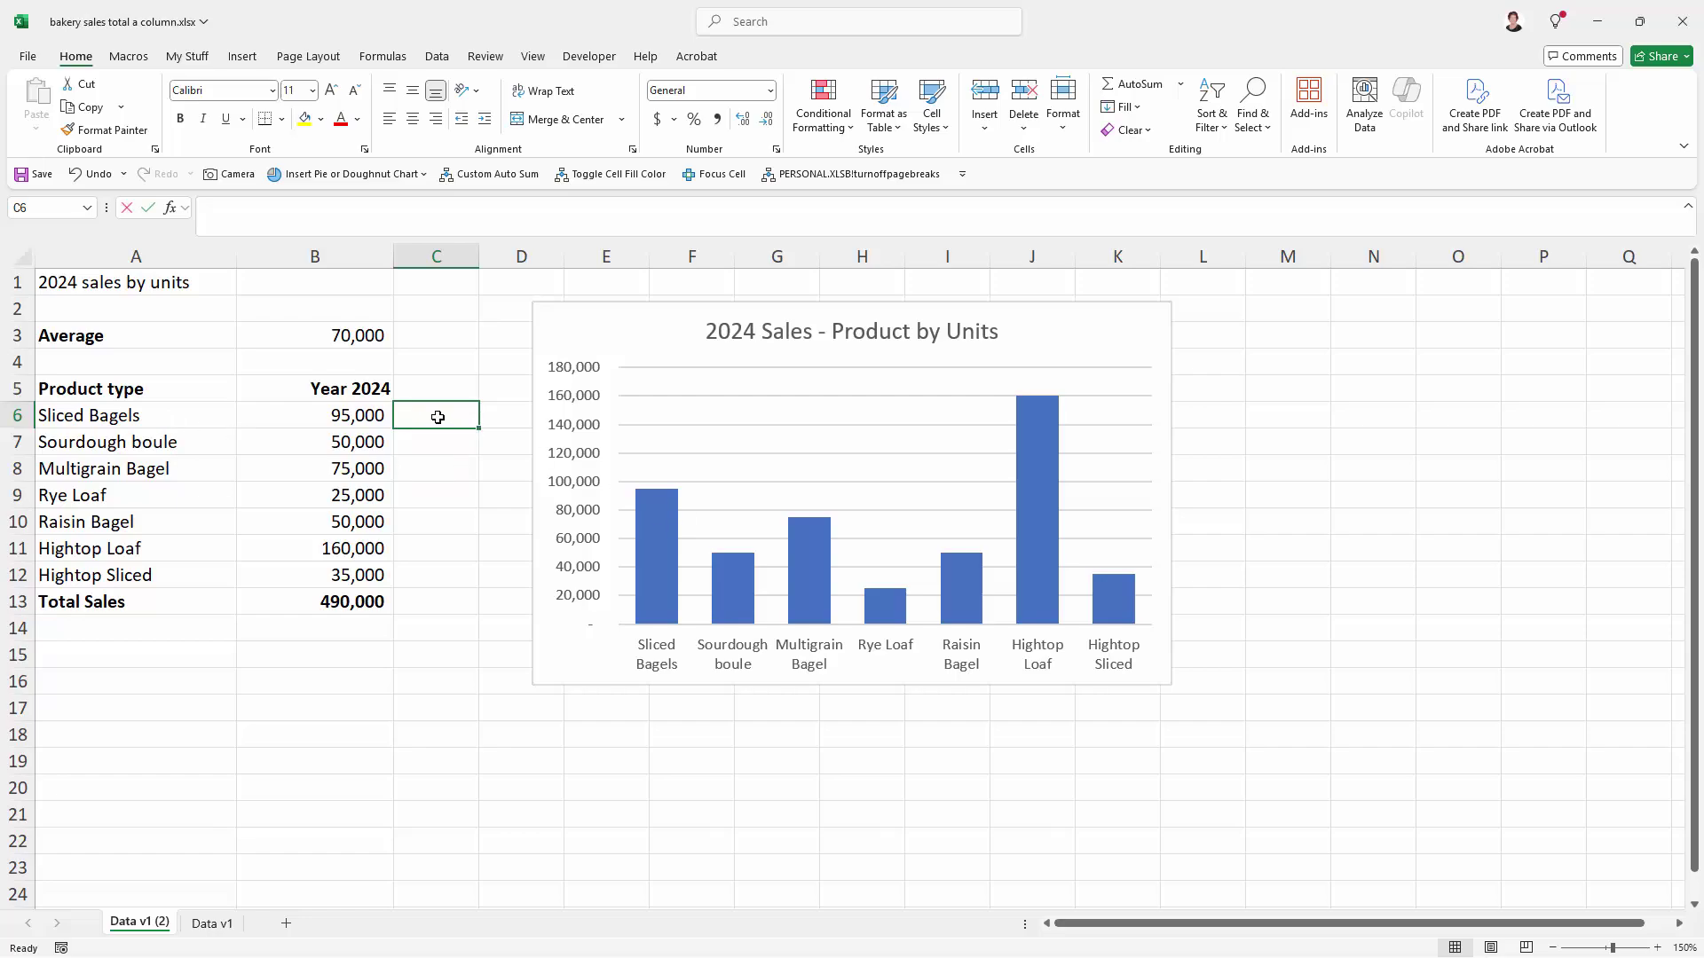
pyautogui.write('=')
pyautogui.click(353, 335)
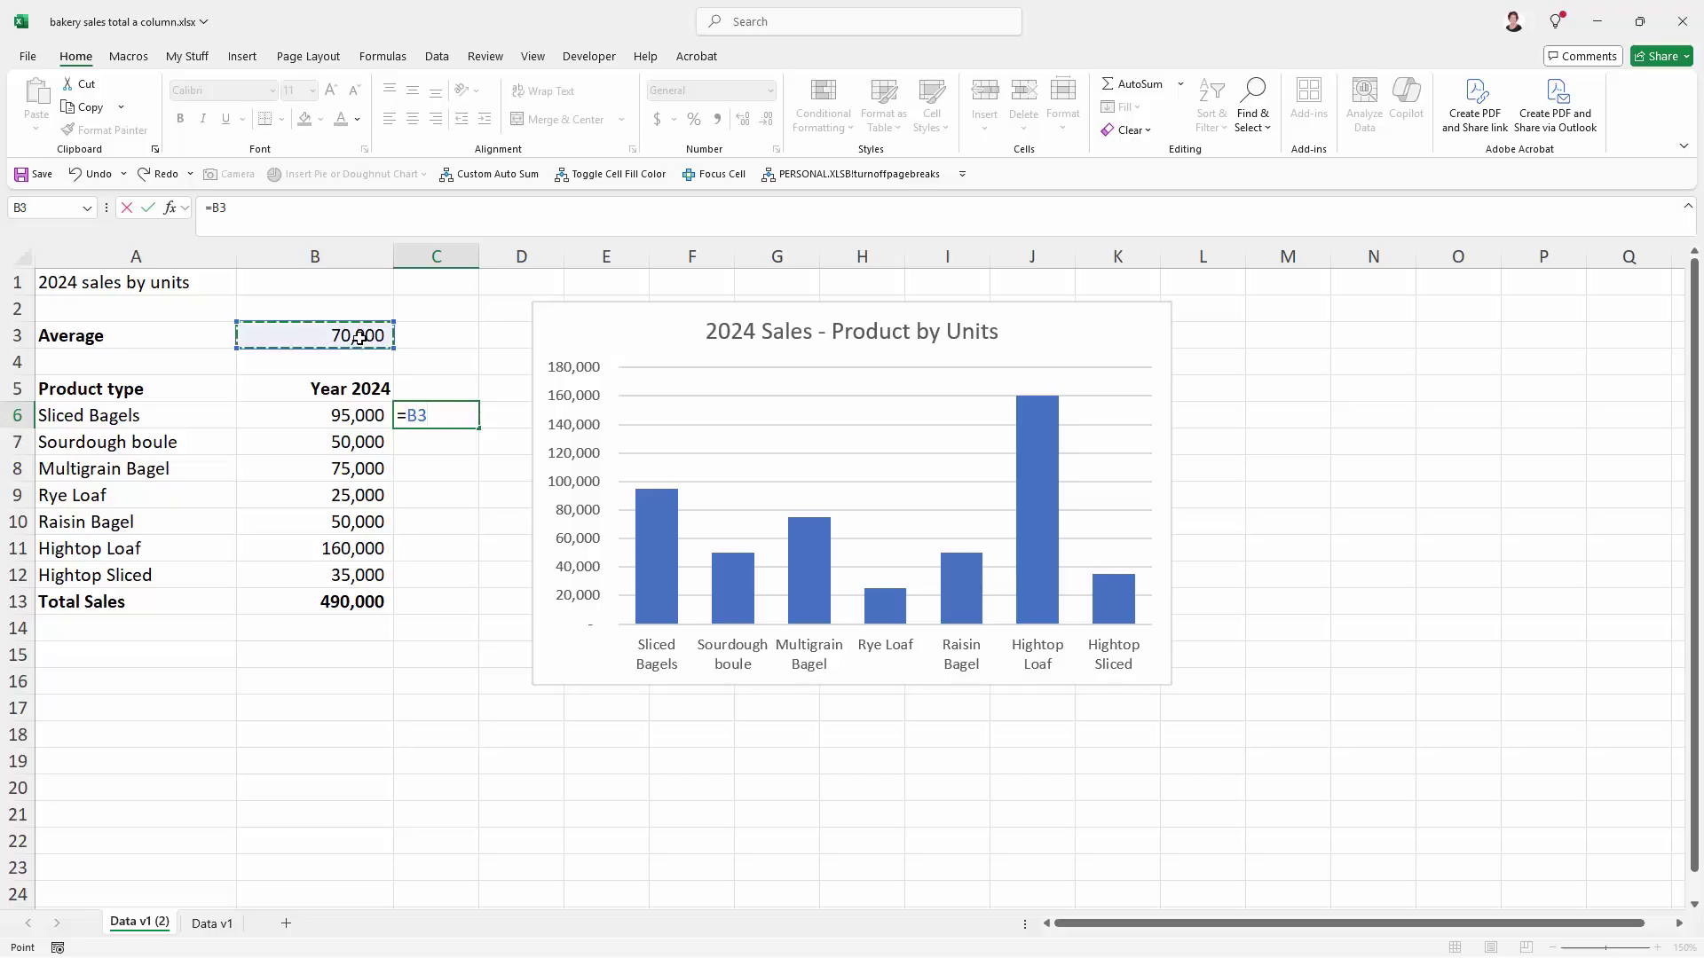
pyautogui.click(237, 207)
pyautogui.press('F4')
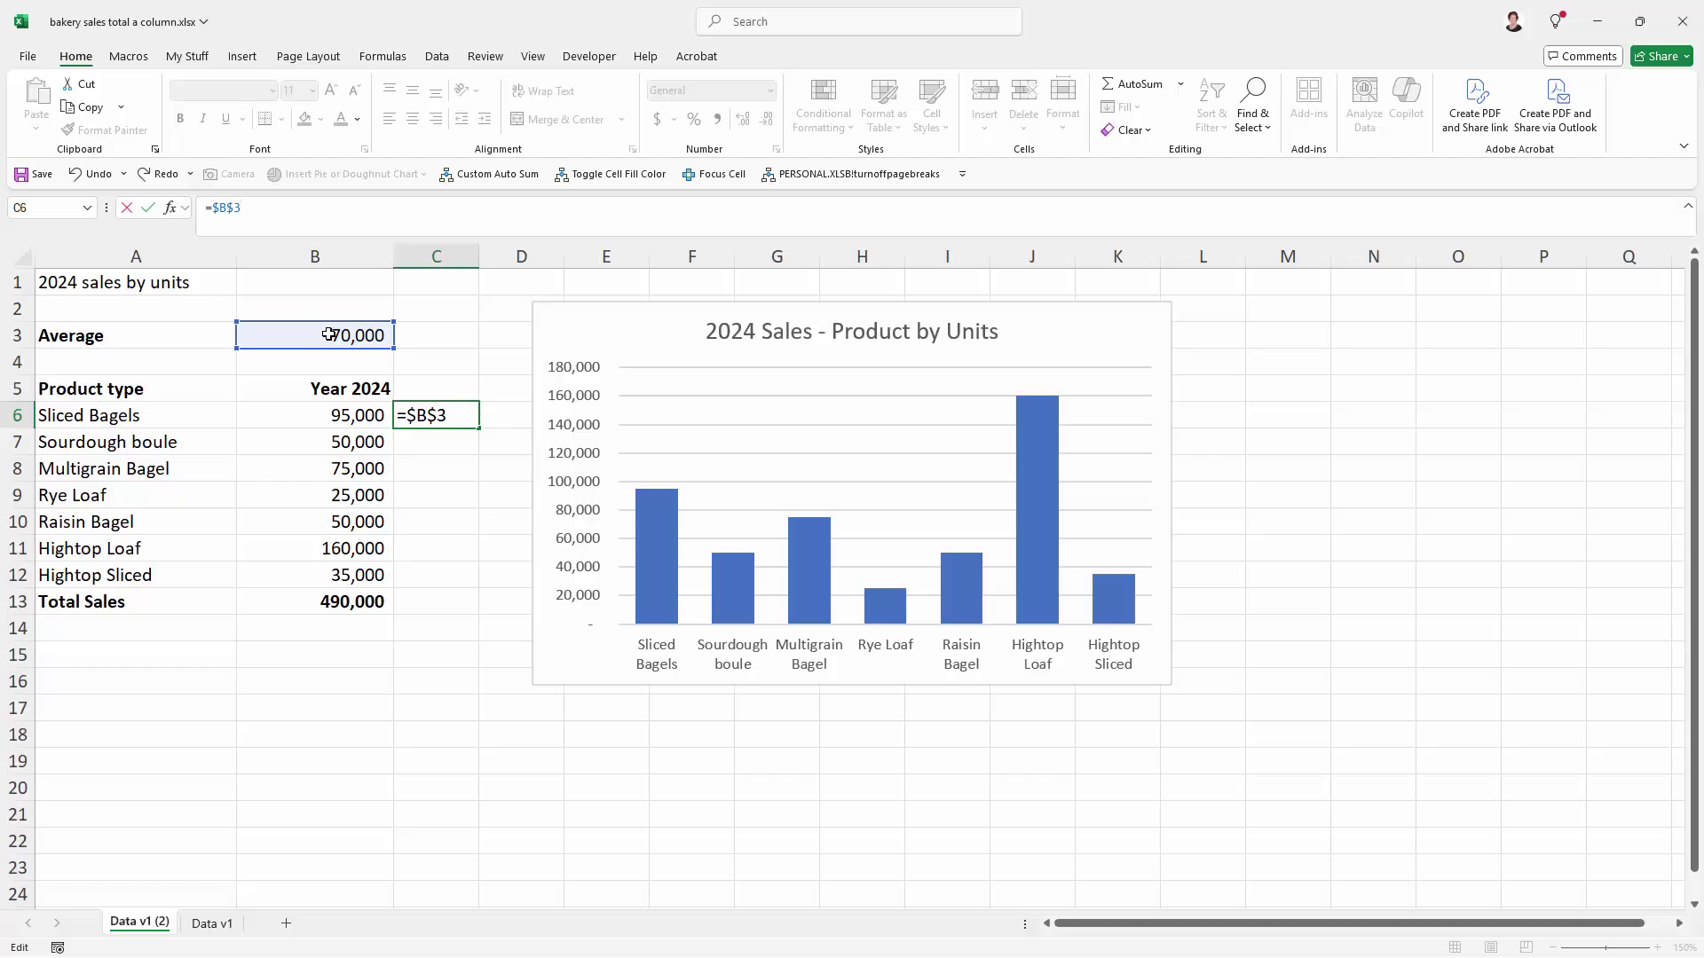
pyautogui.press('Return')
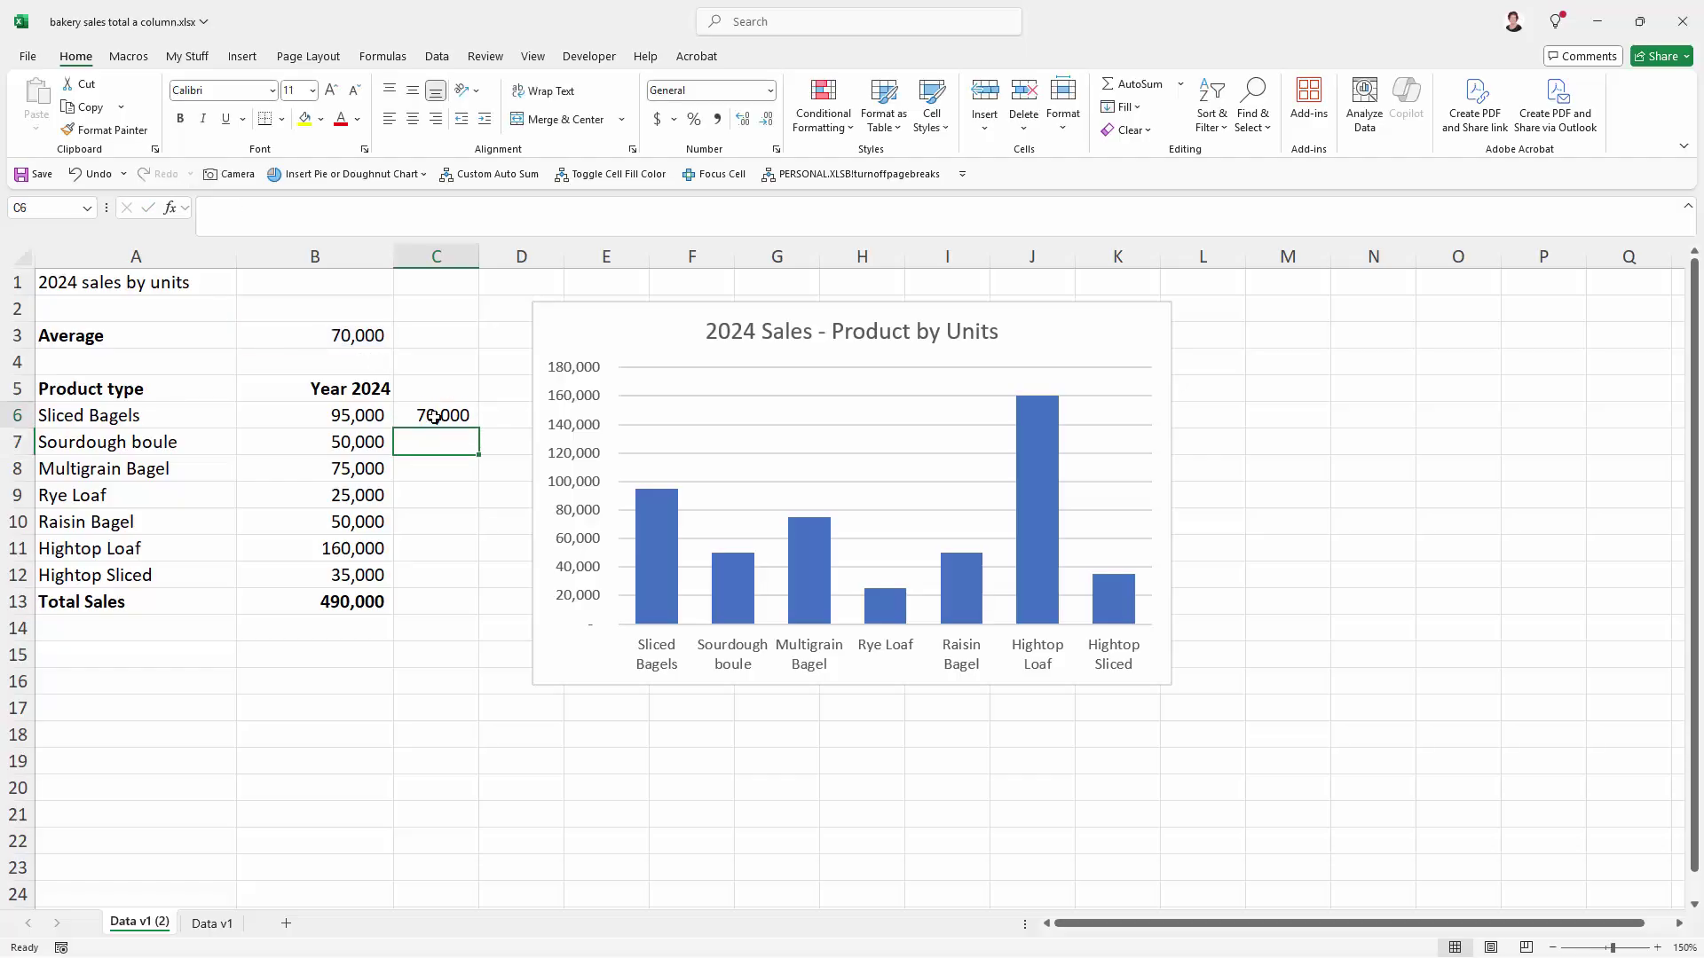
pyautogui.click(435, 416)
pyautogui.moveTo(480, 429); pyautogui.dragTo(478, 581)
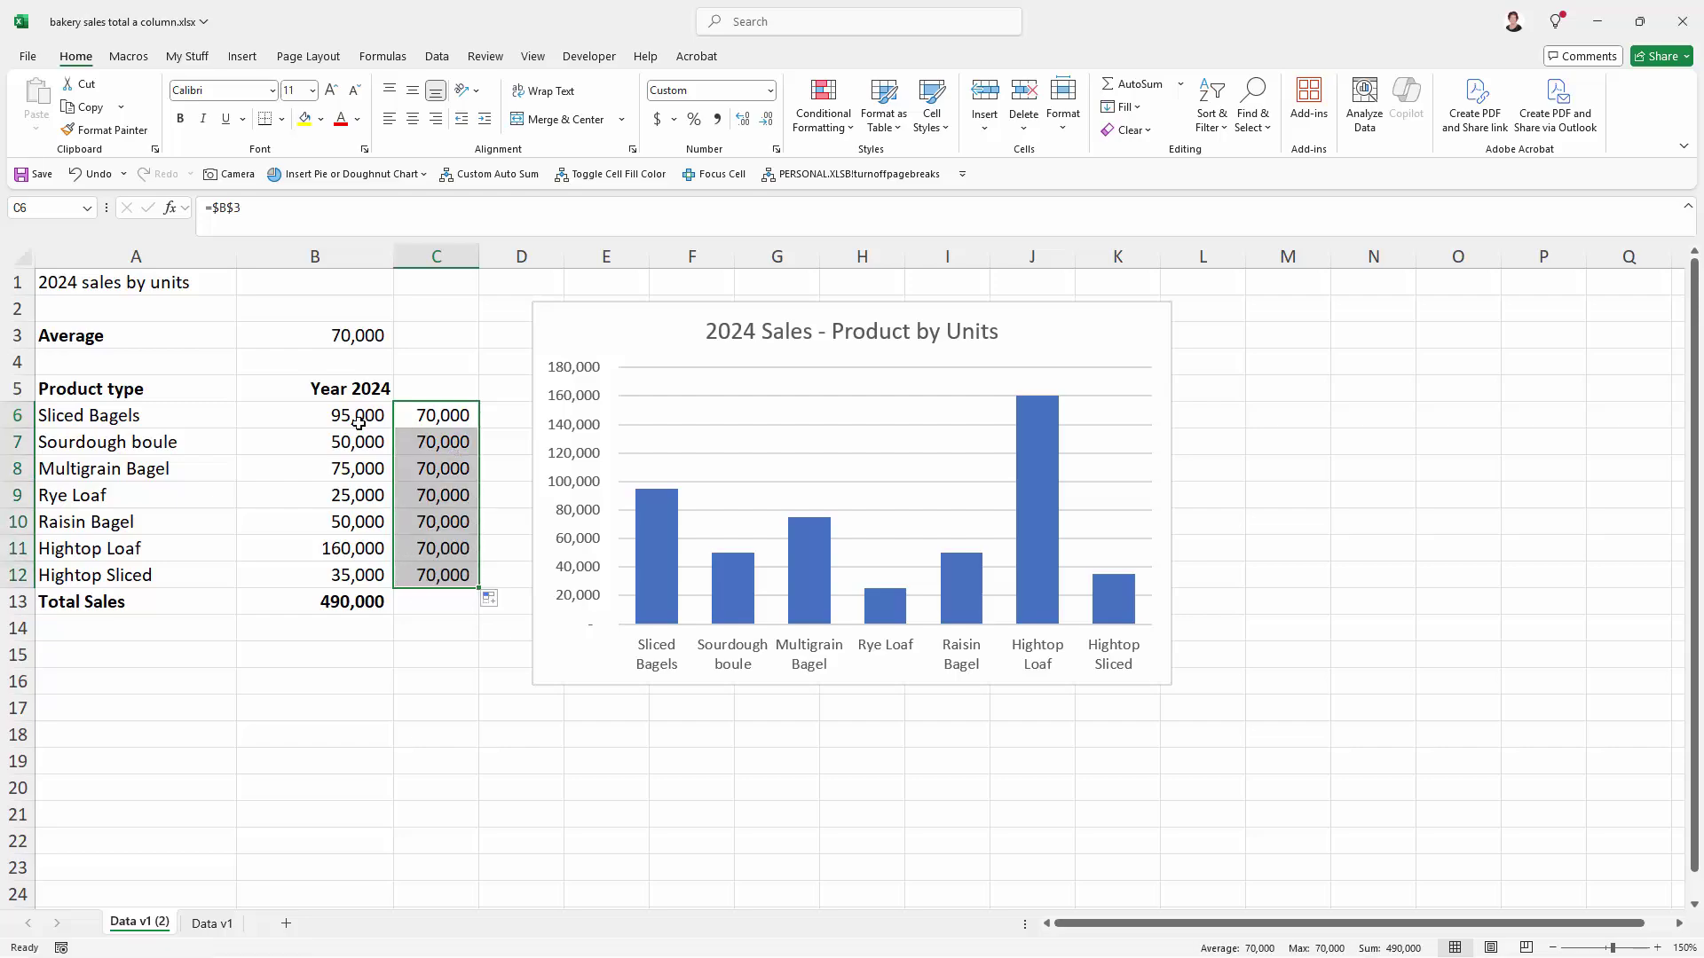
# Test the average column by setting the Rye Loaf sales in B9 to 125000 and restoring them to 25000
pyautogui.click(286, 488)
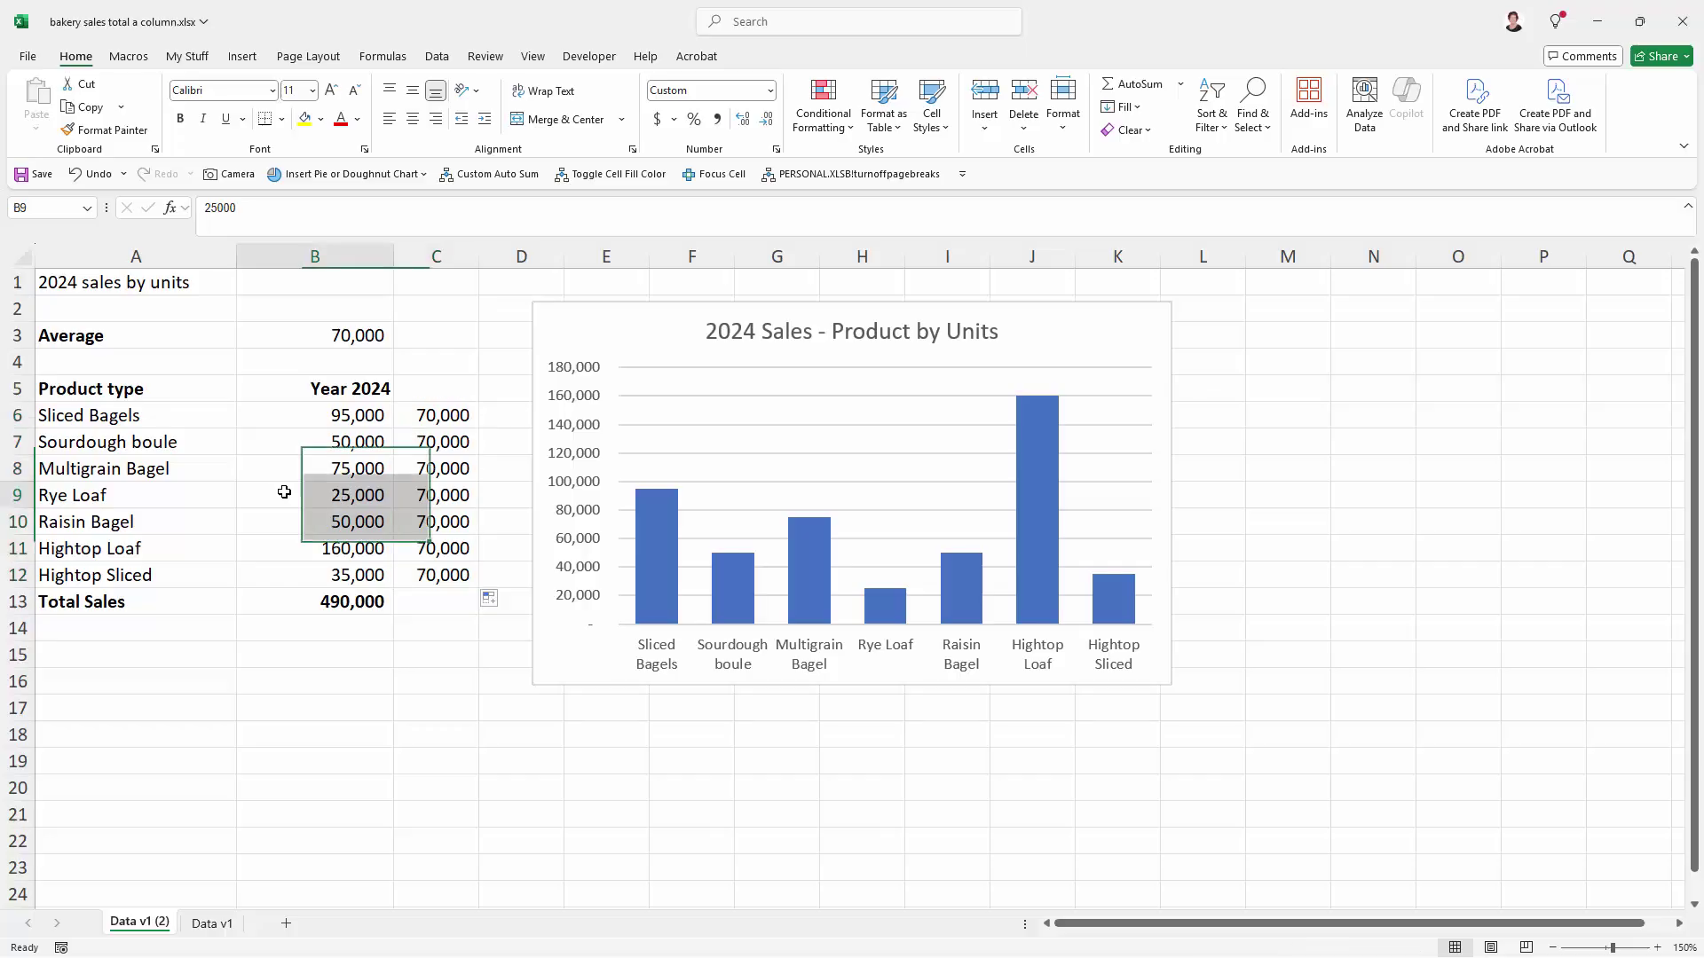
pyautogui.write('125000')
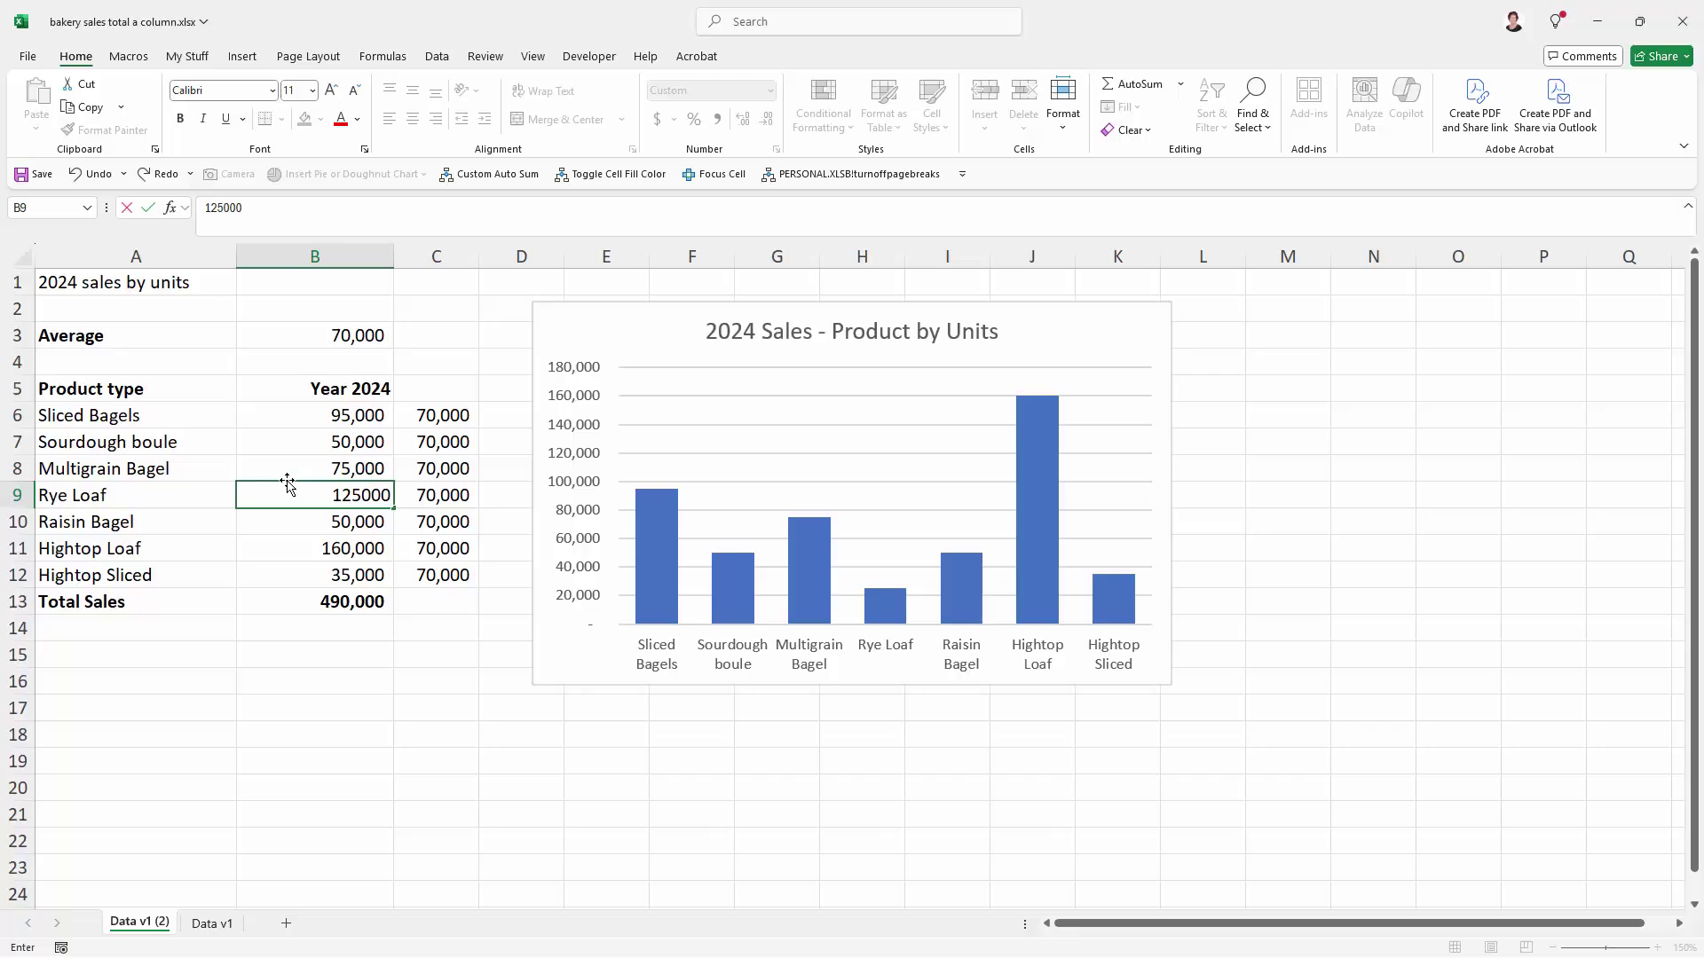
pyautogui.press('Return')
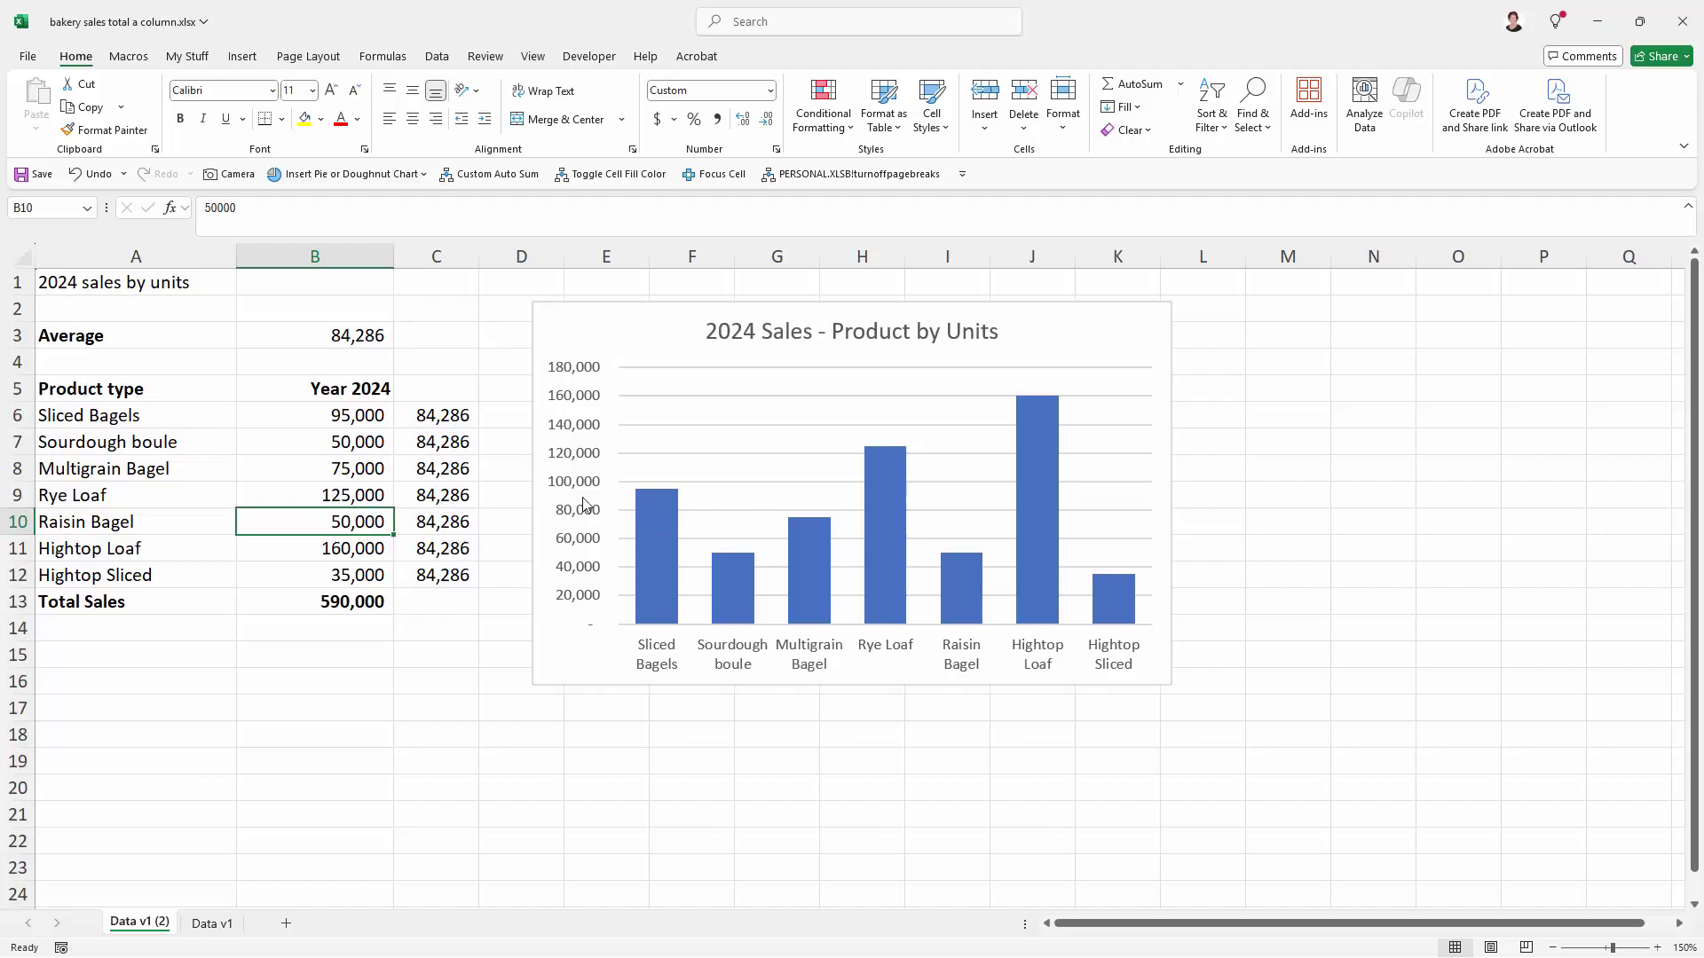
pyautogui.click(340, 494)
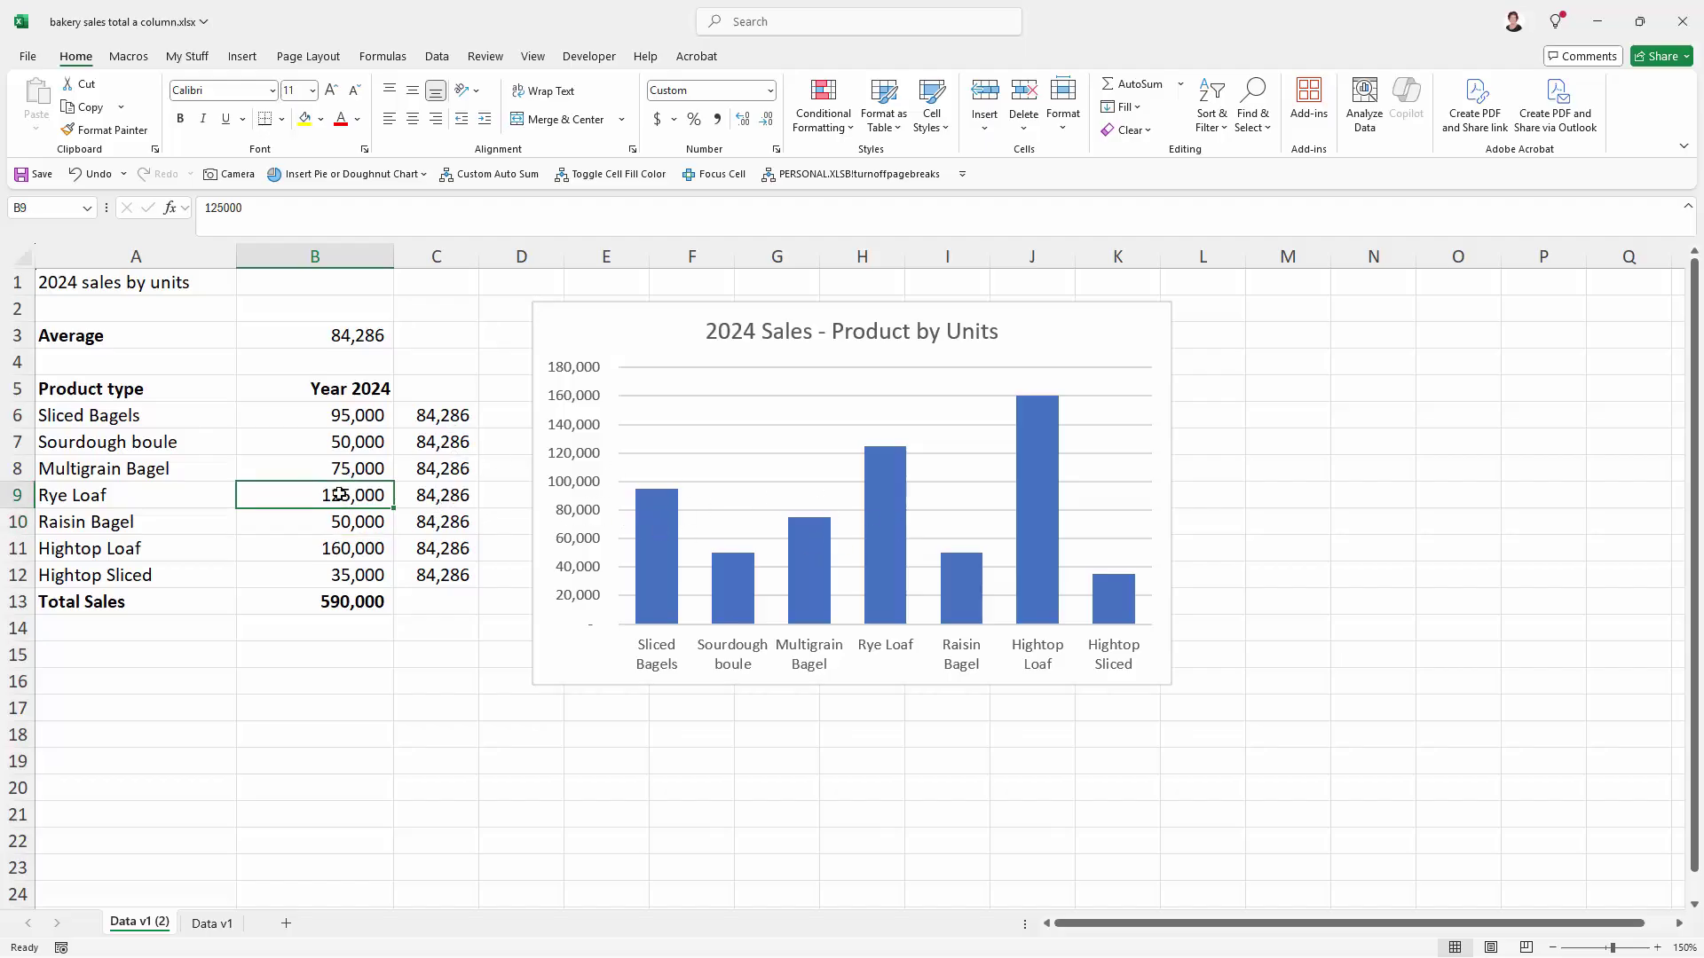
pyautogui.write('25')
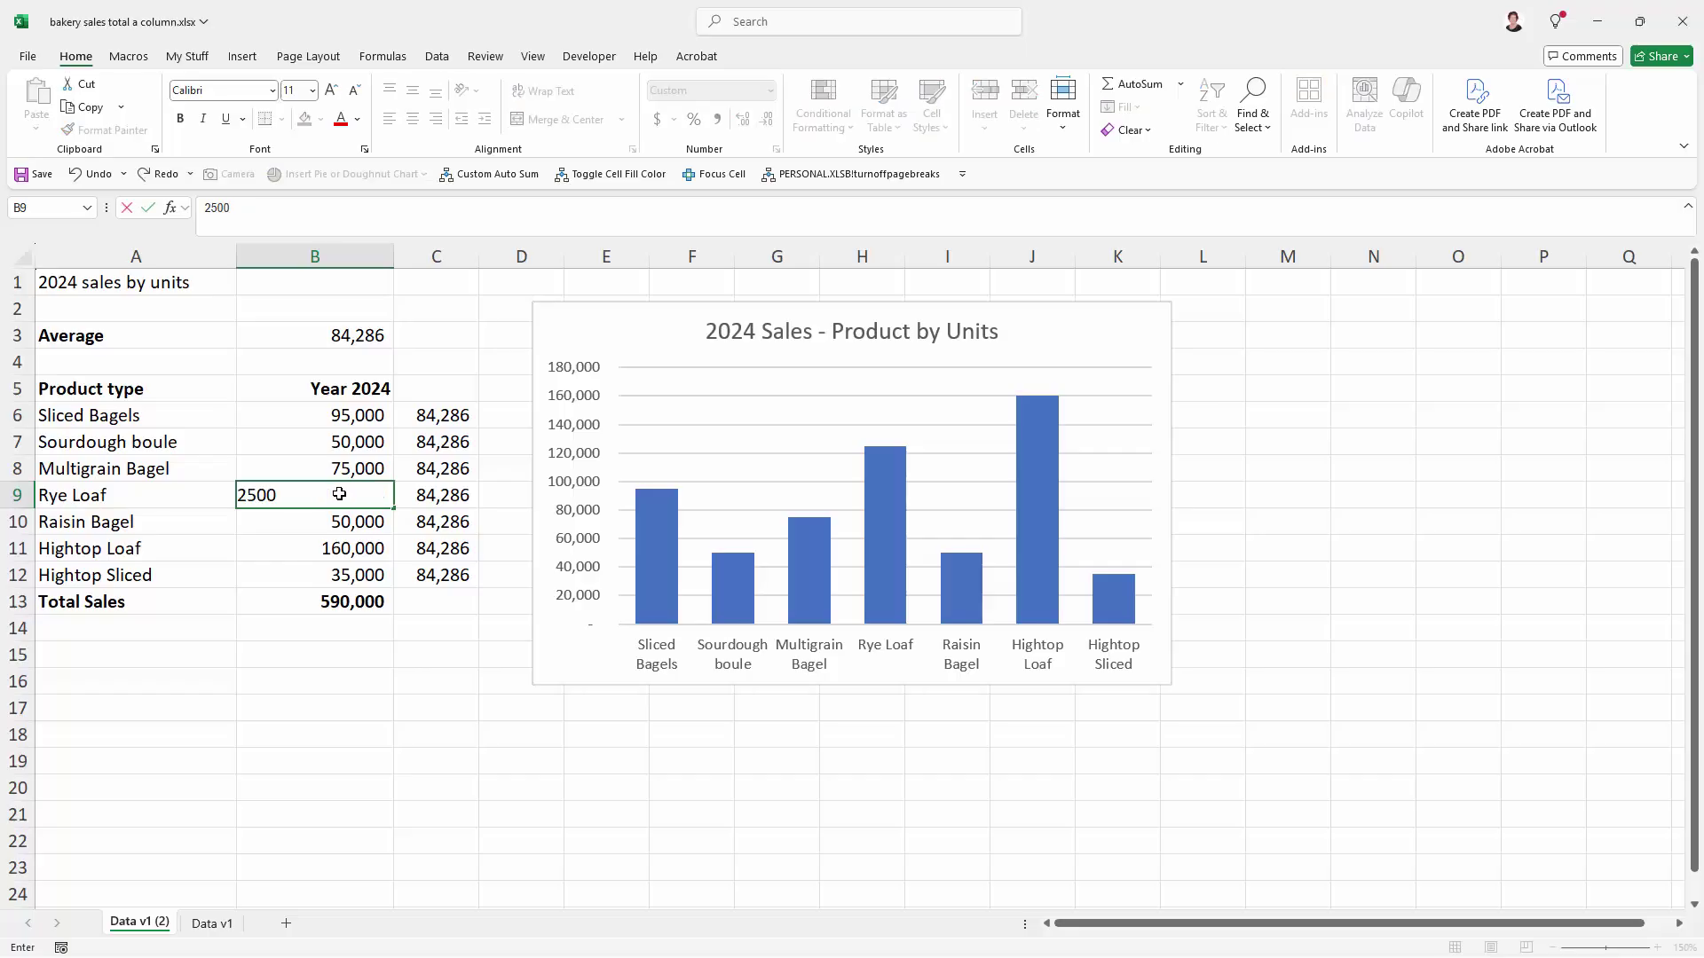
pyautogui.press('Return')
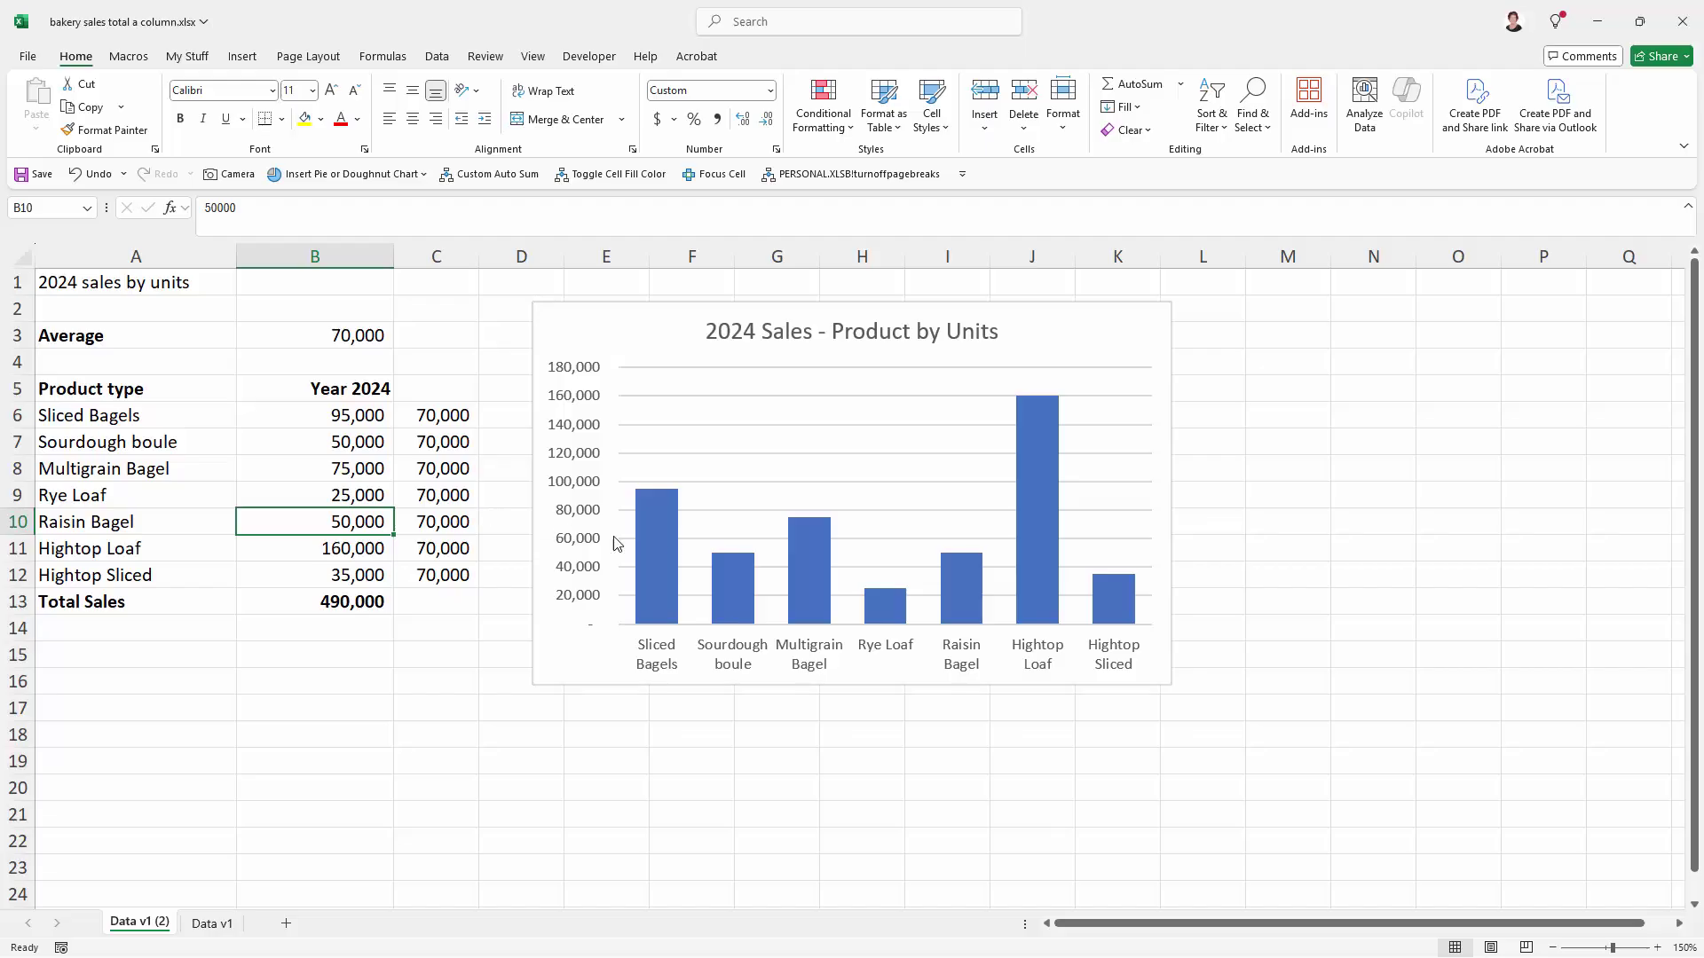
# Replace the sales chart's data range with A6:C12 on sheet Data v1 (2) to include the average column
pyautogui.click(664, 537)
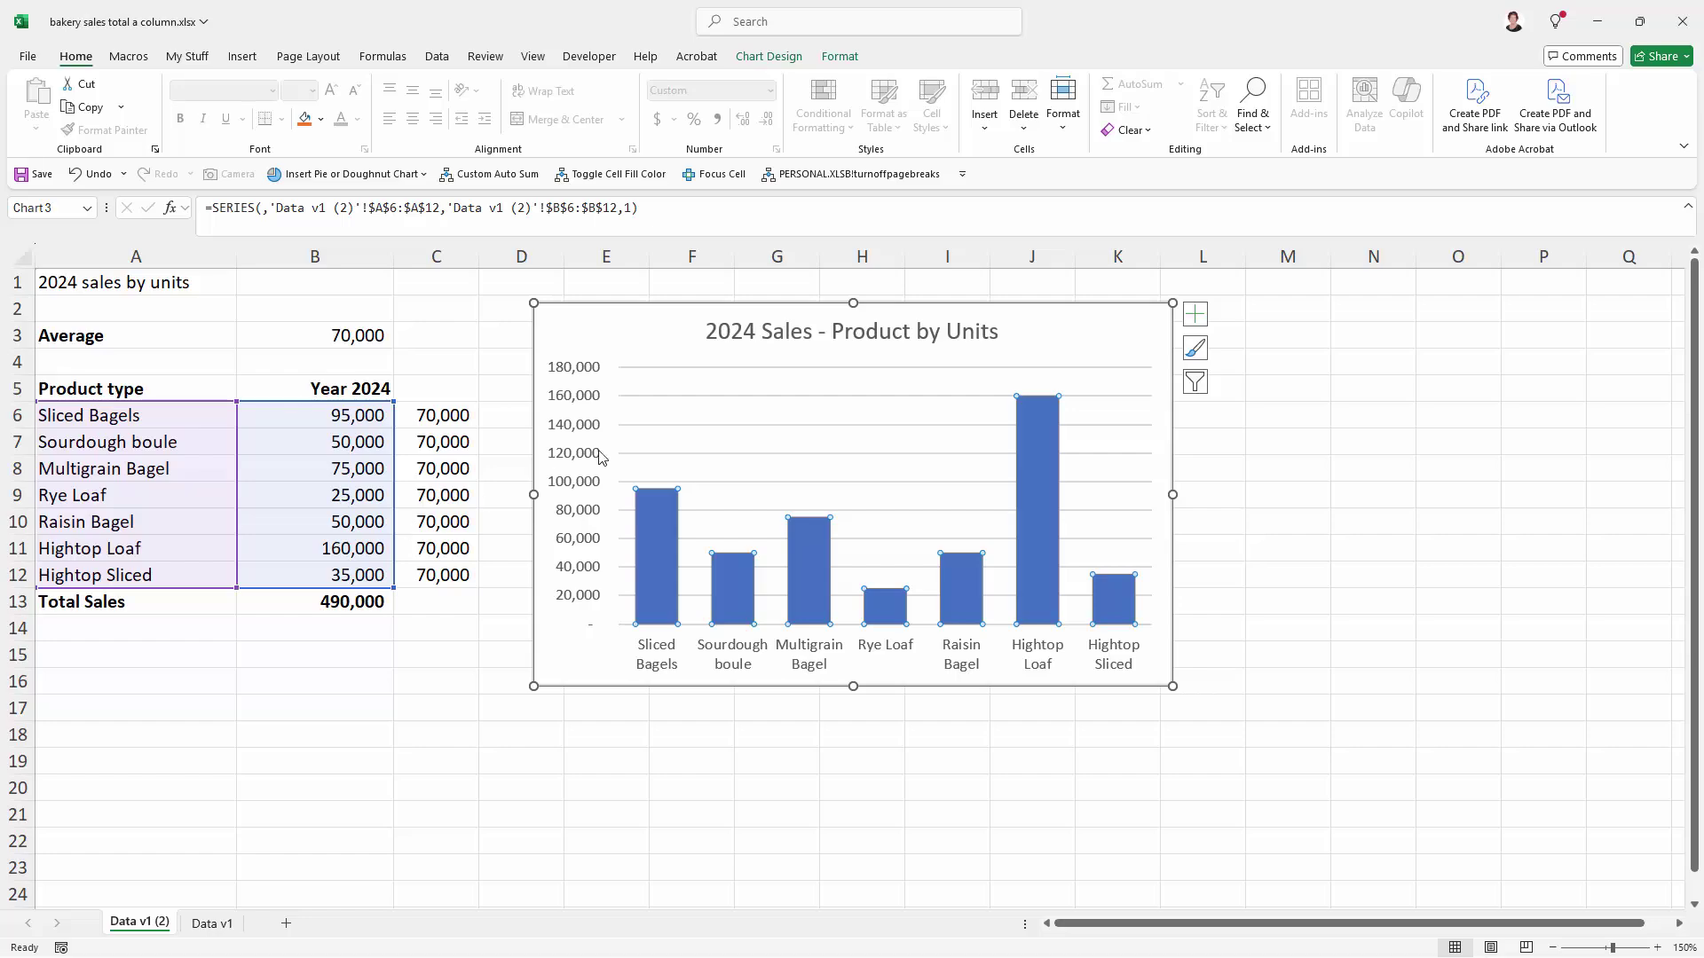
pyautogui.click(765, 59)
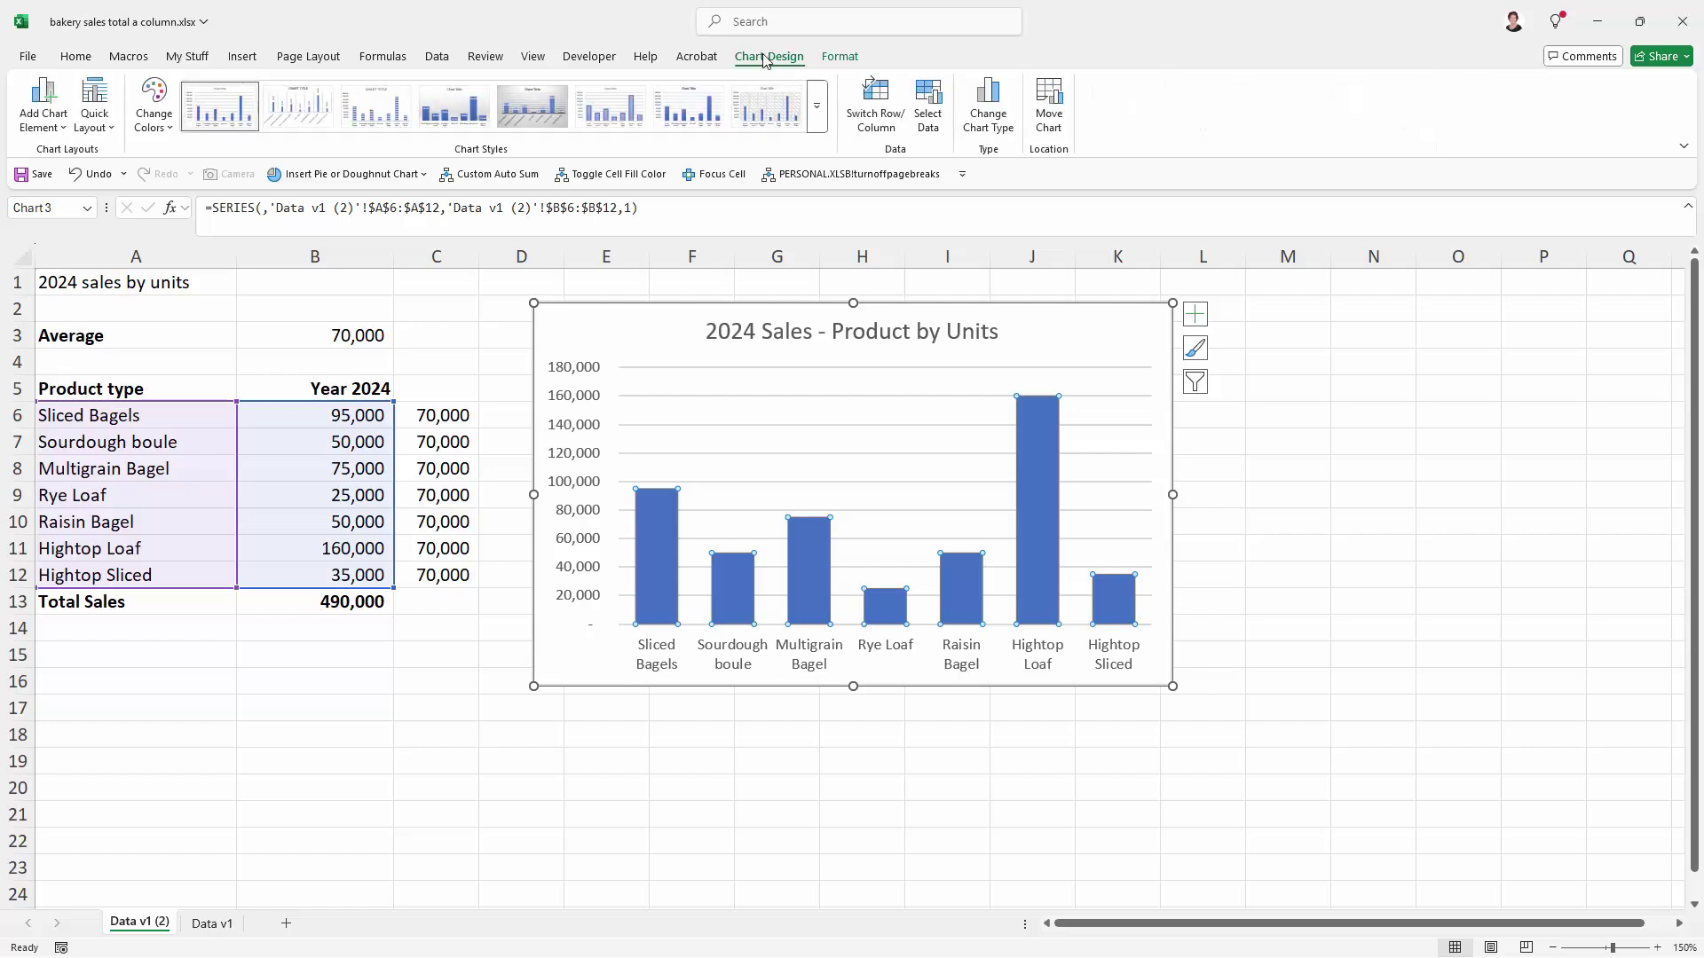
pyautogui.click(929, 118)
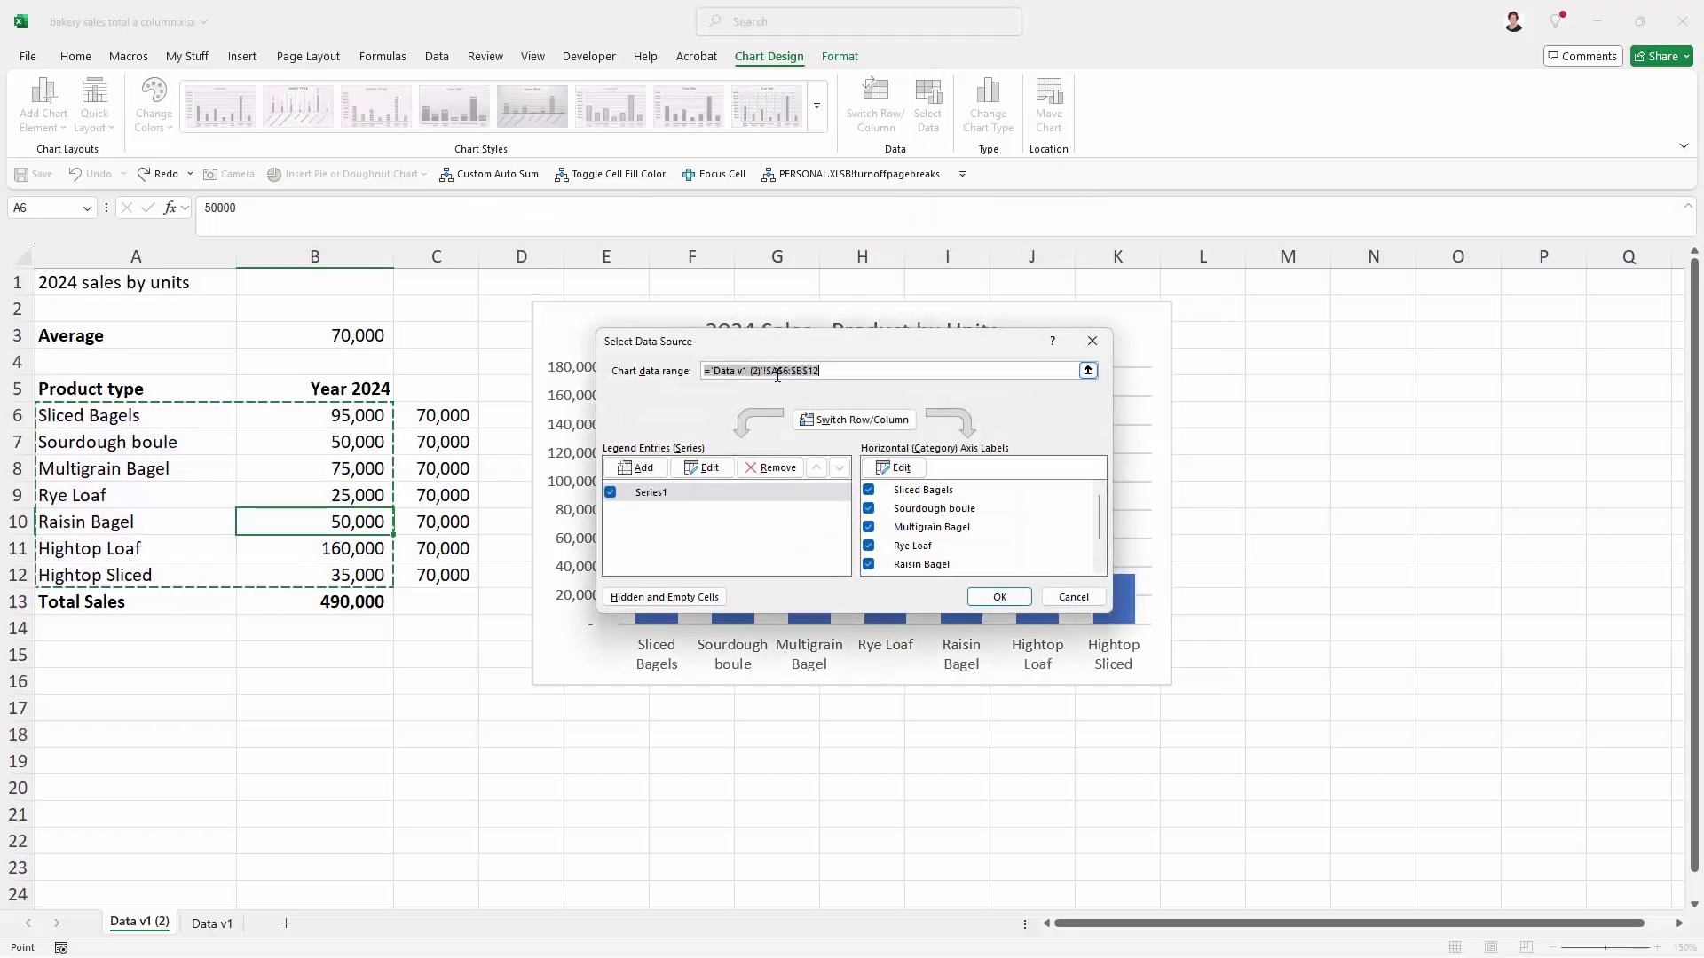
pyautogui.moveTo(830, 370); pyautogui.dragTo(690, 374)
pyautogui.press('Delete')
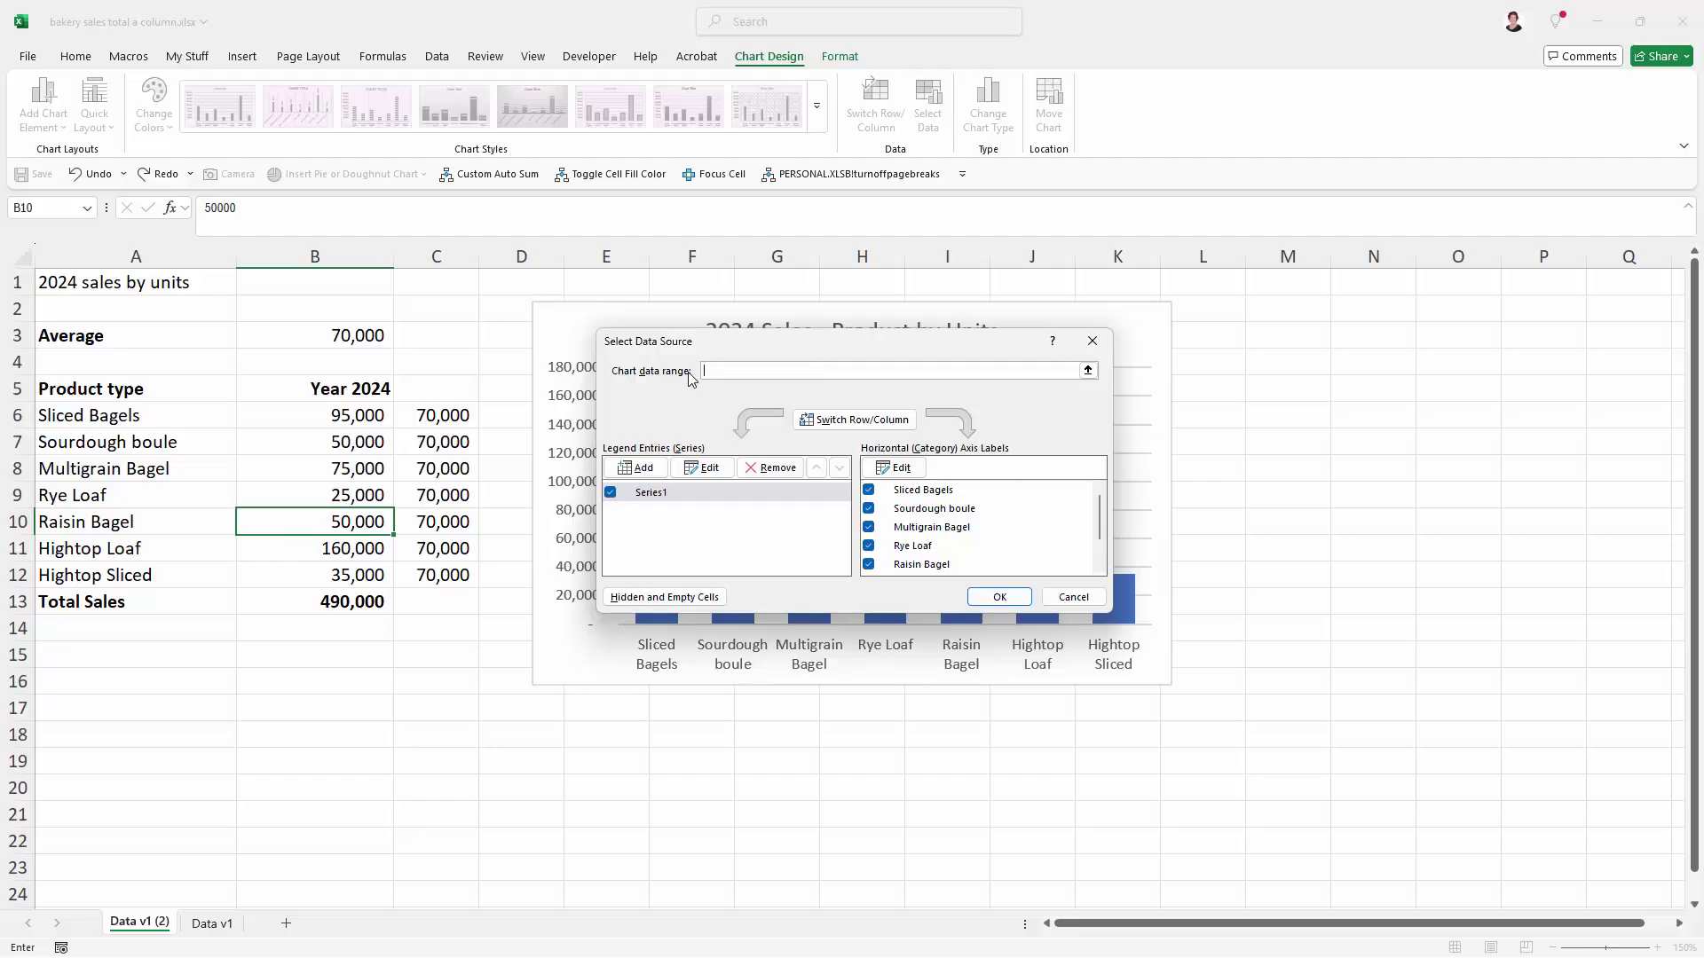
pyautogui.click(1089, 371)
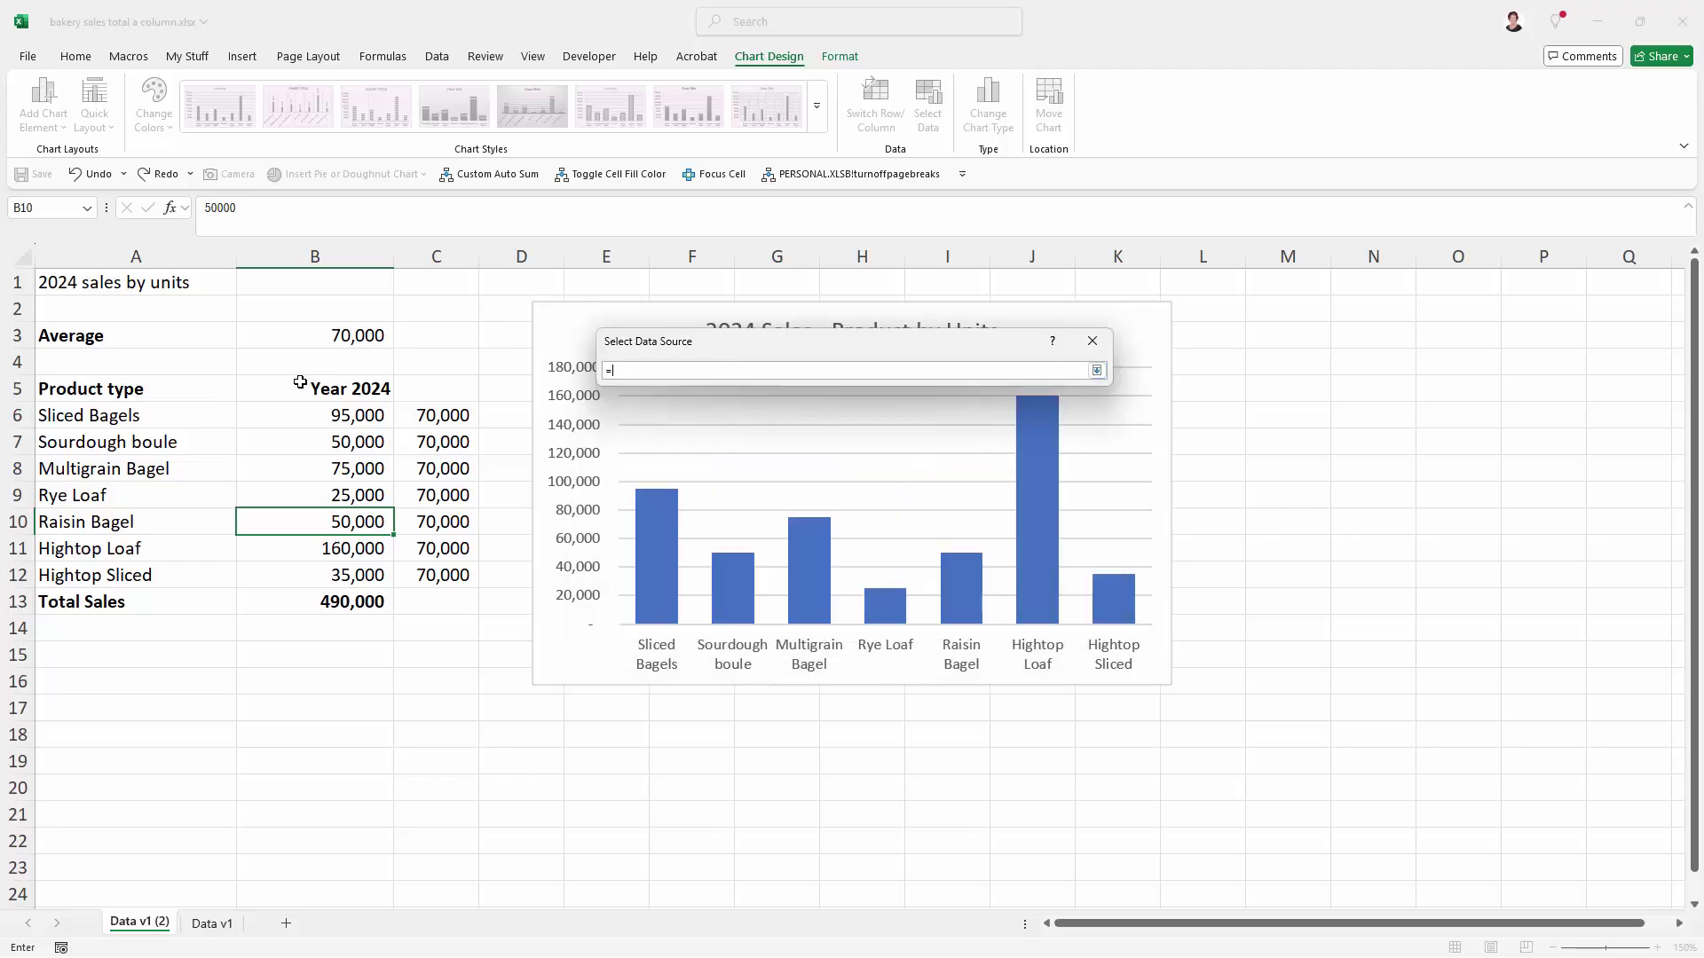
pyautogui.moveTo(97, 418); pyautogui.dragTo(433, 575)
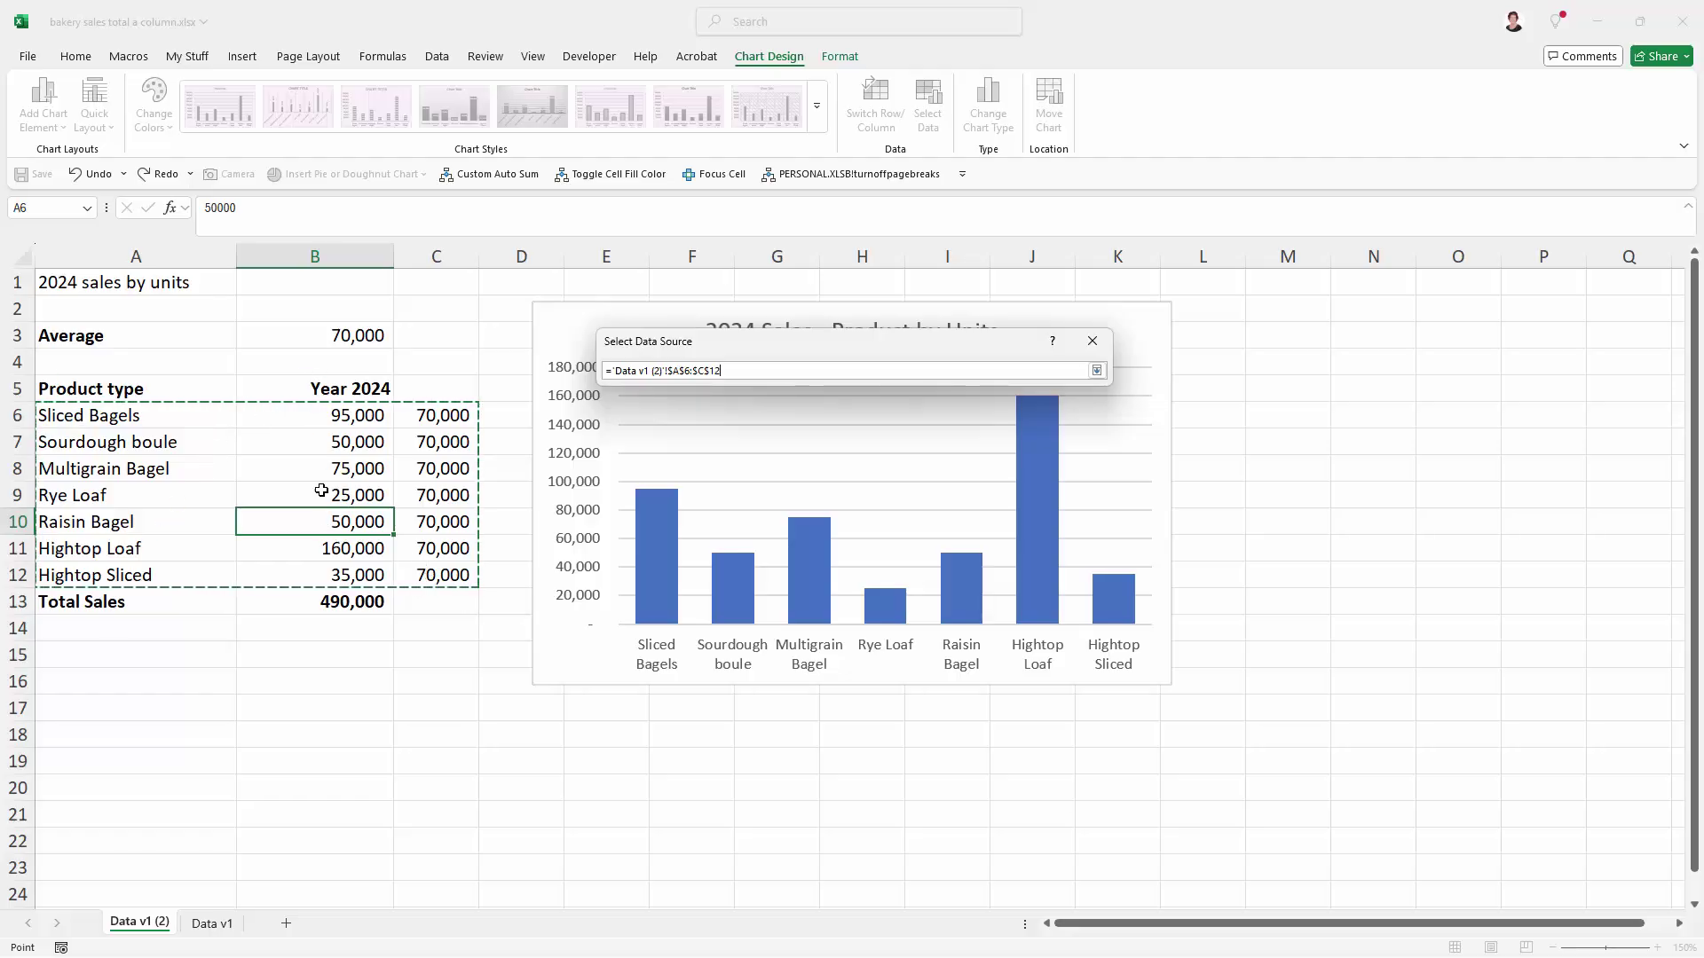
pyautogui.click(1098, 371)
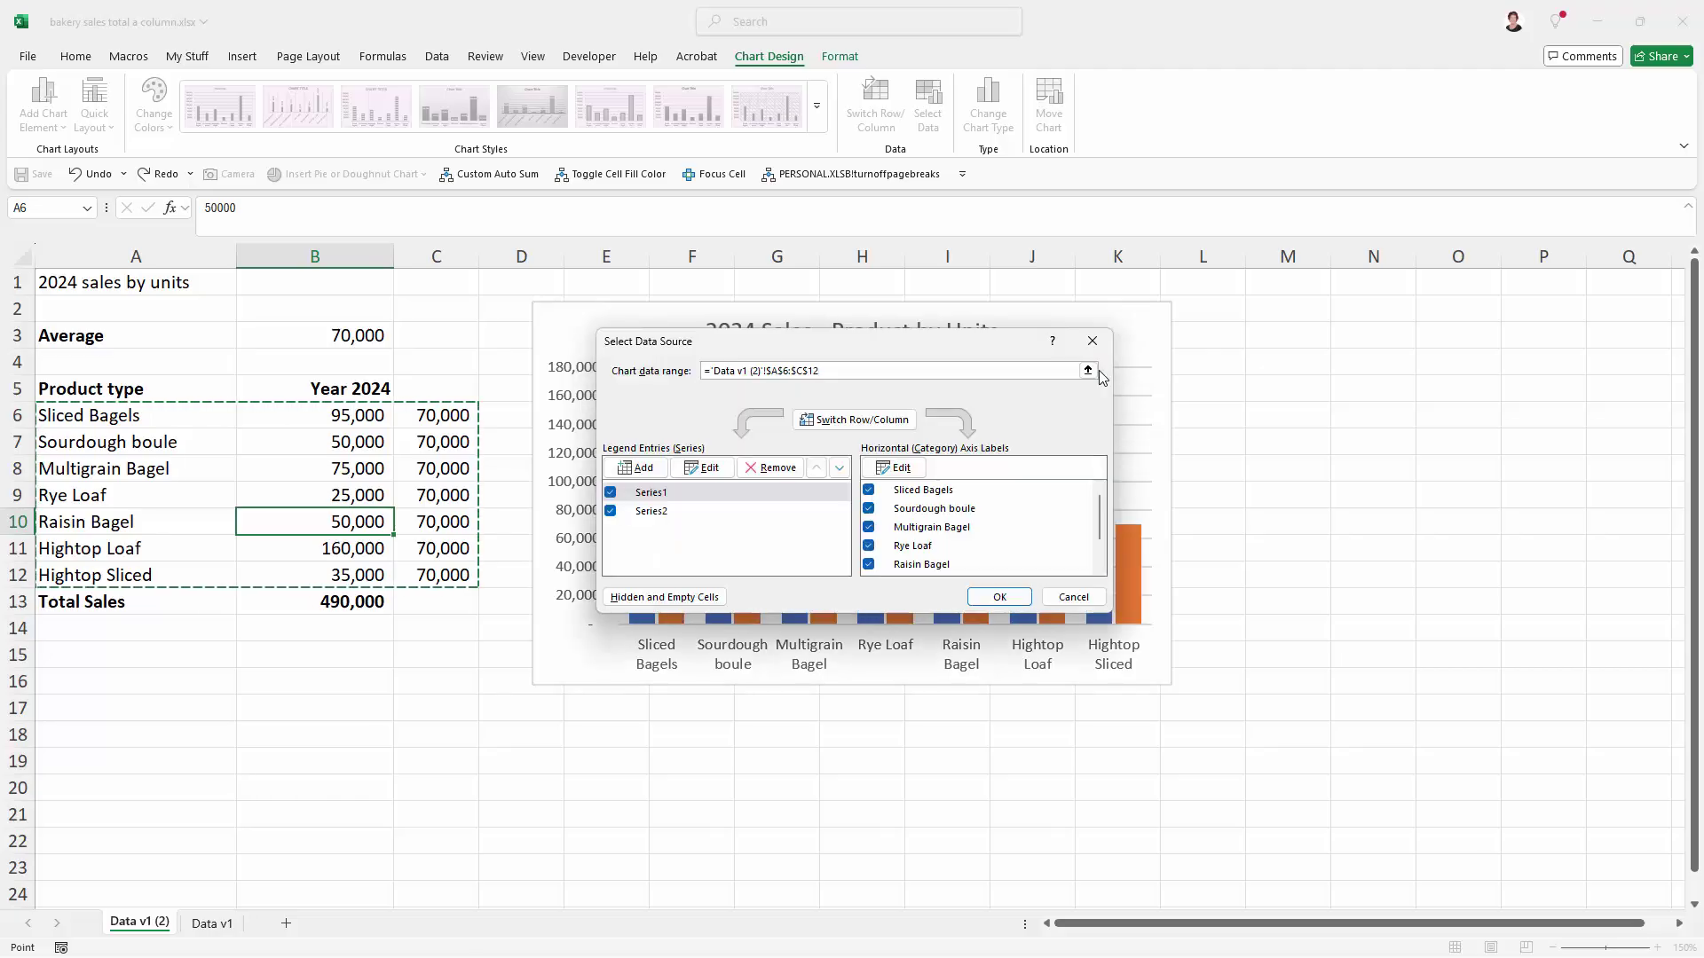
pyautogui.click(982, 596)
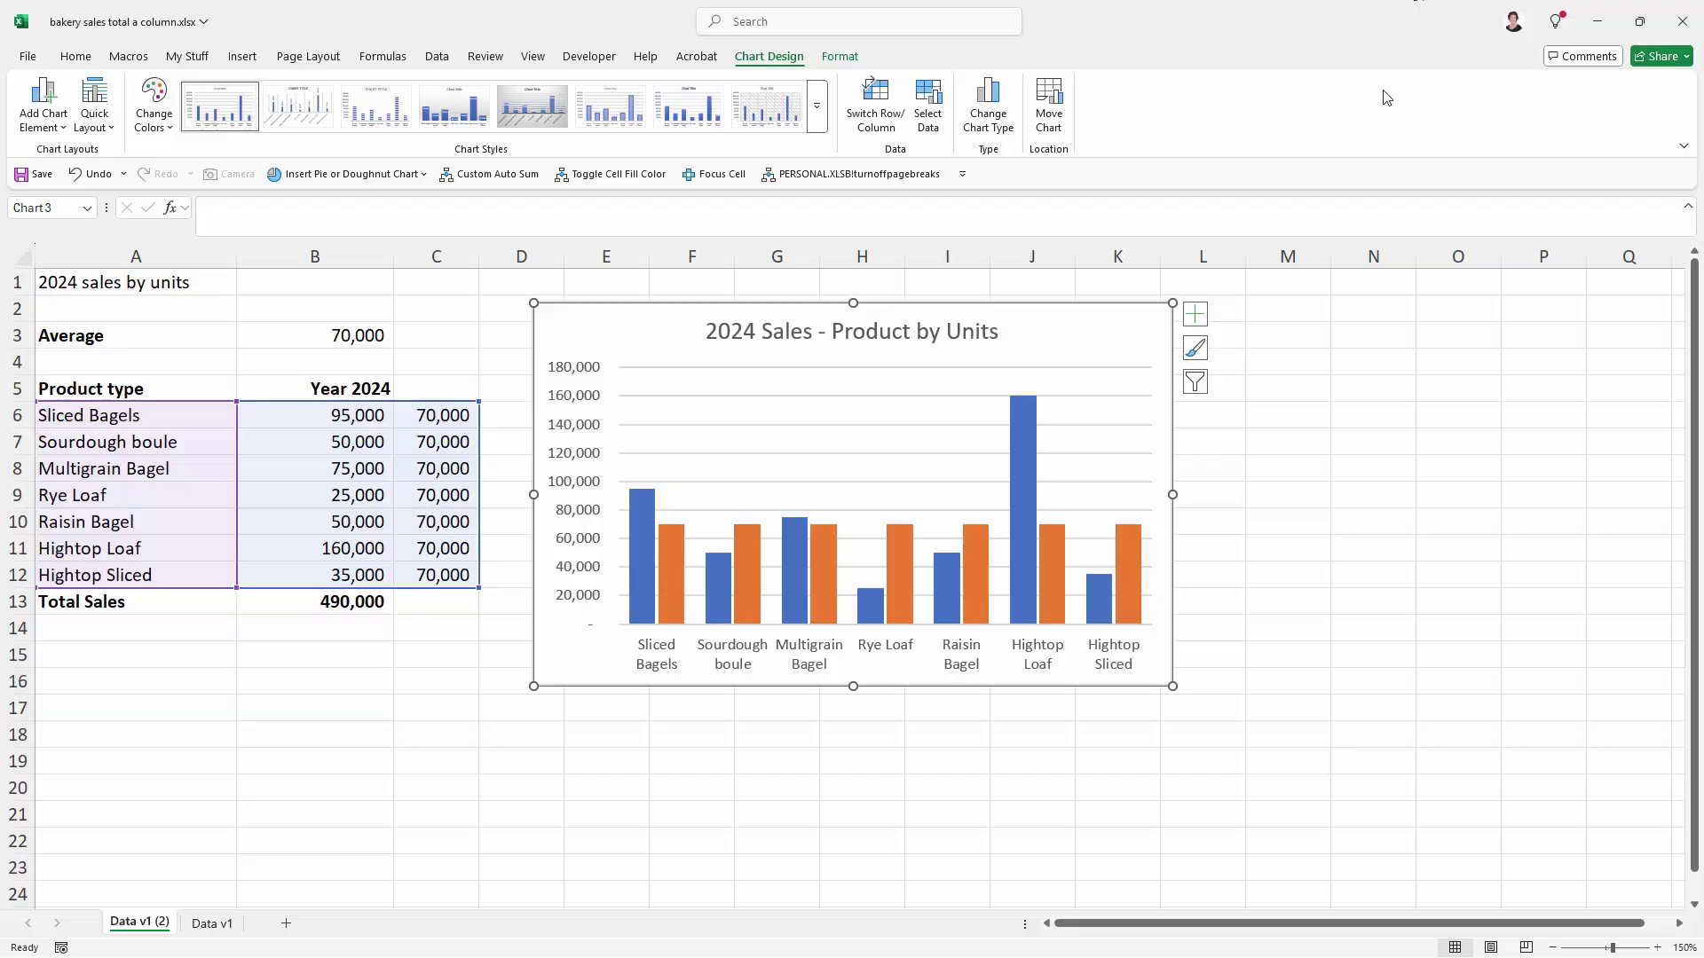
# Change the chart type of the orange average series to Line, keeping the sales series as clustered columns
pyautogui.moveTo(825, 562)
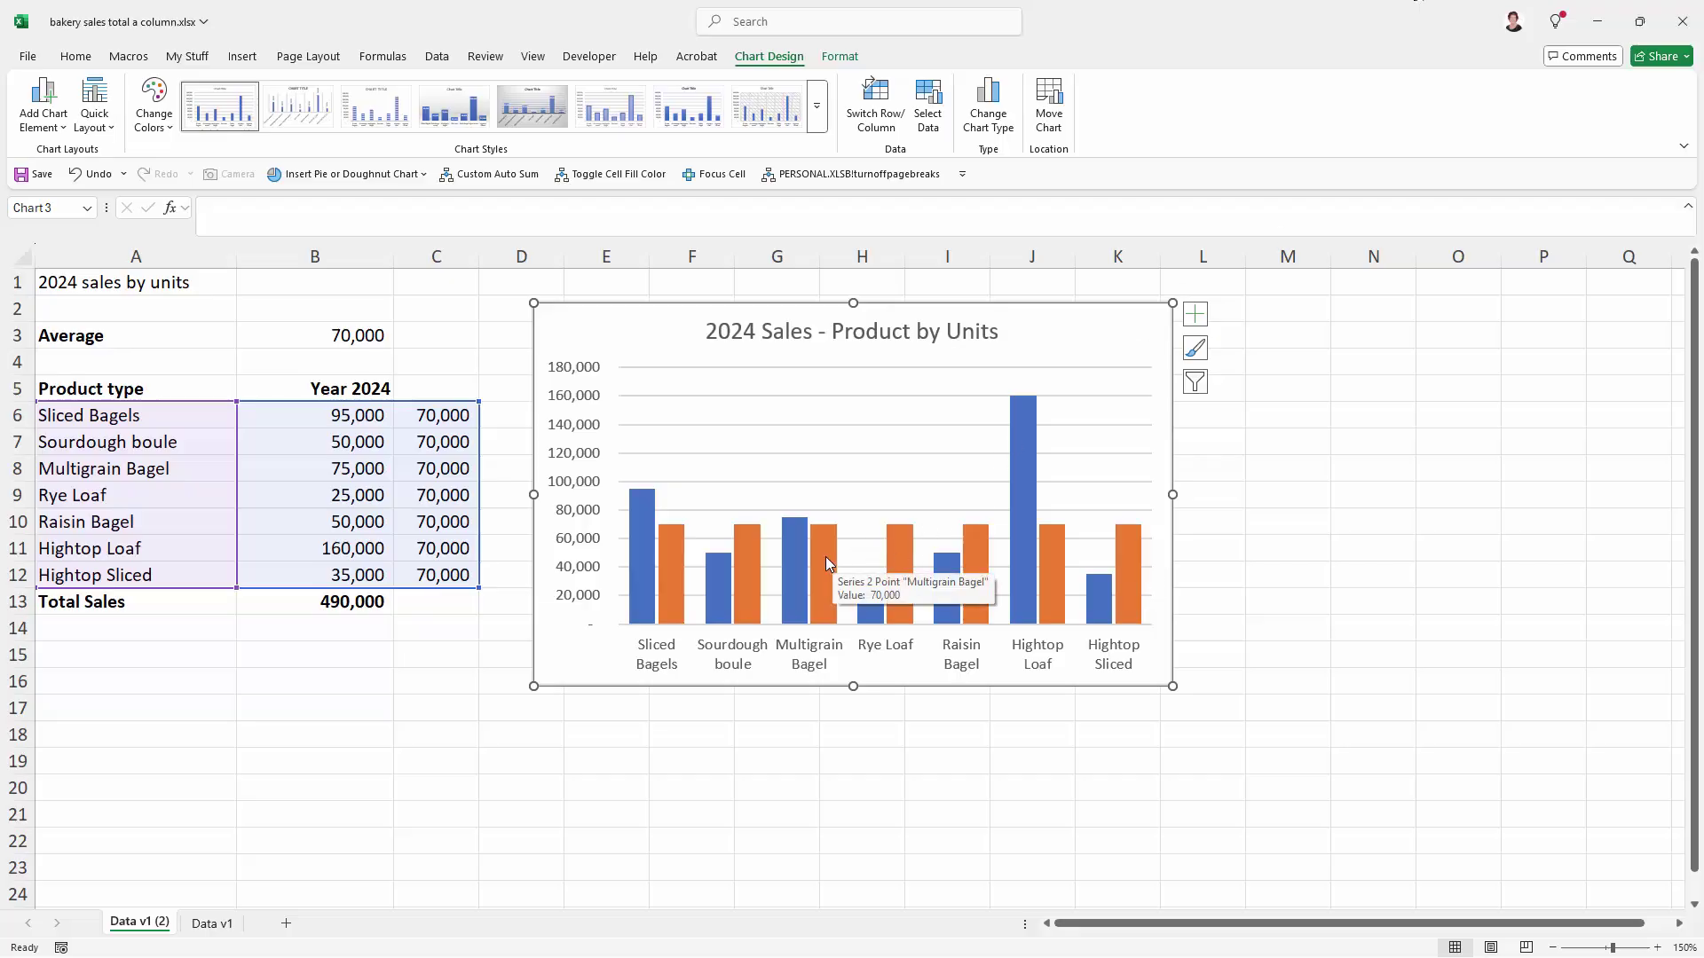
pyautogui.click(818, 556)
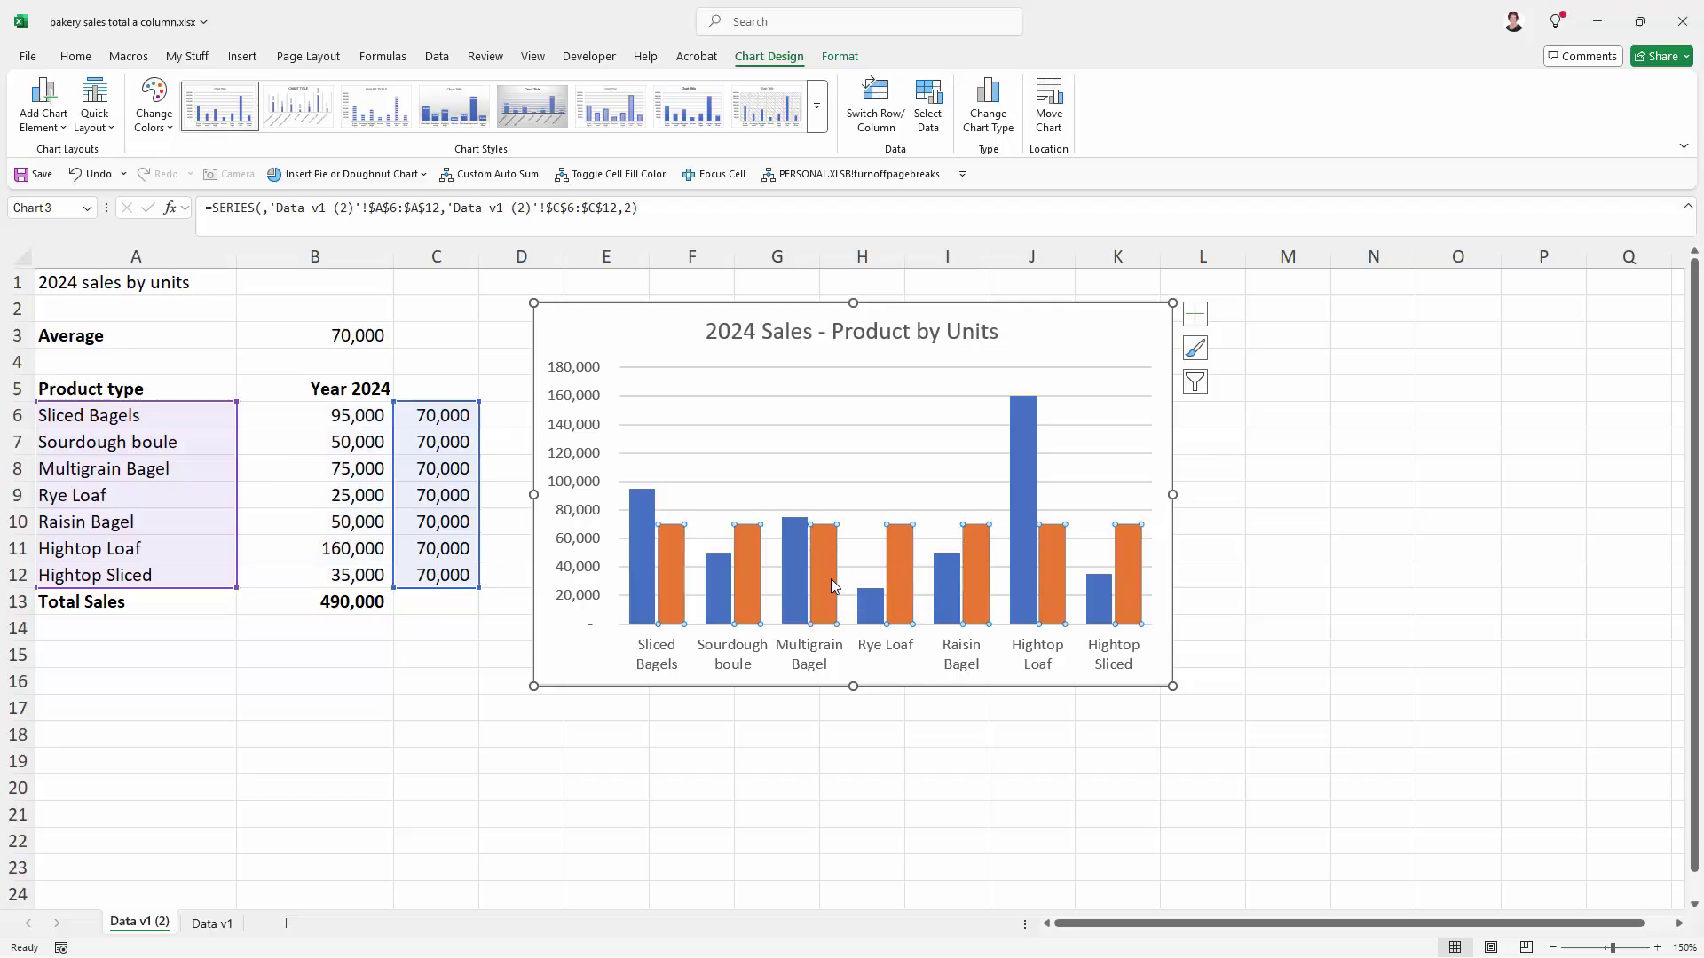
pyautogui.moveTo(826, 569)
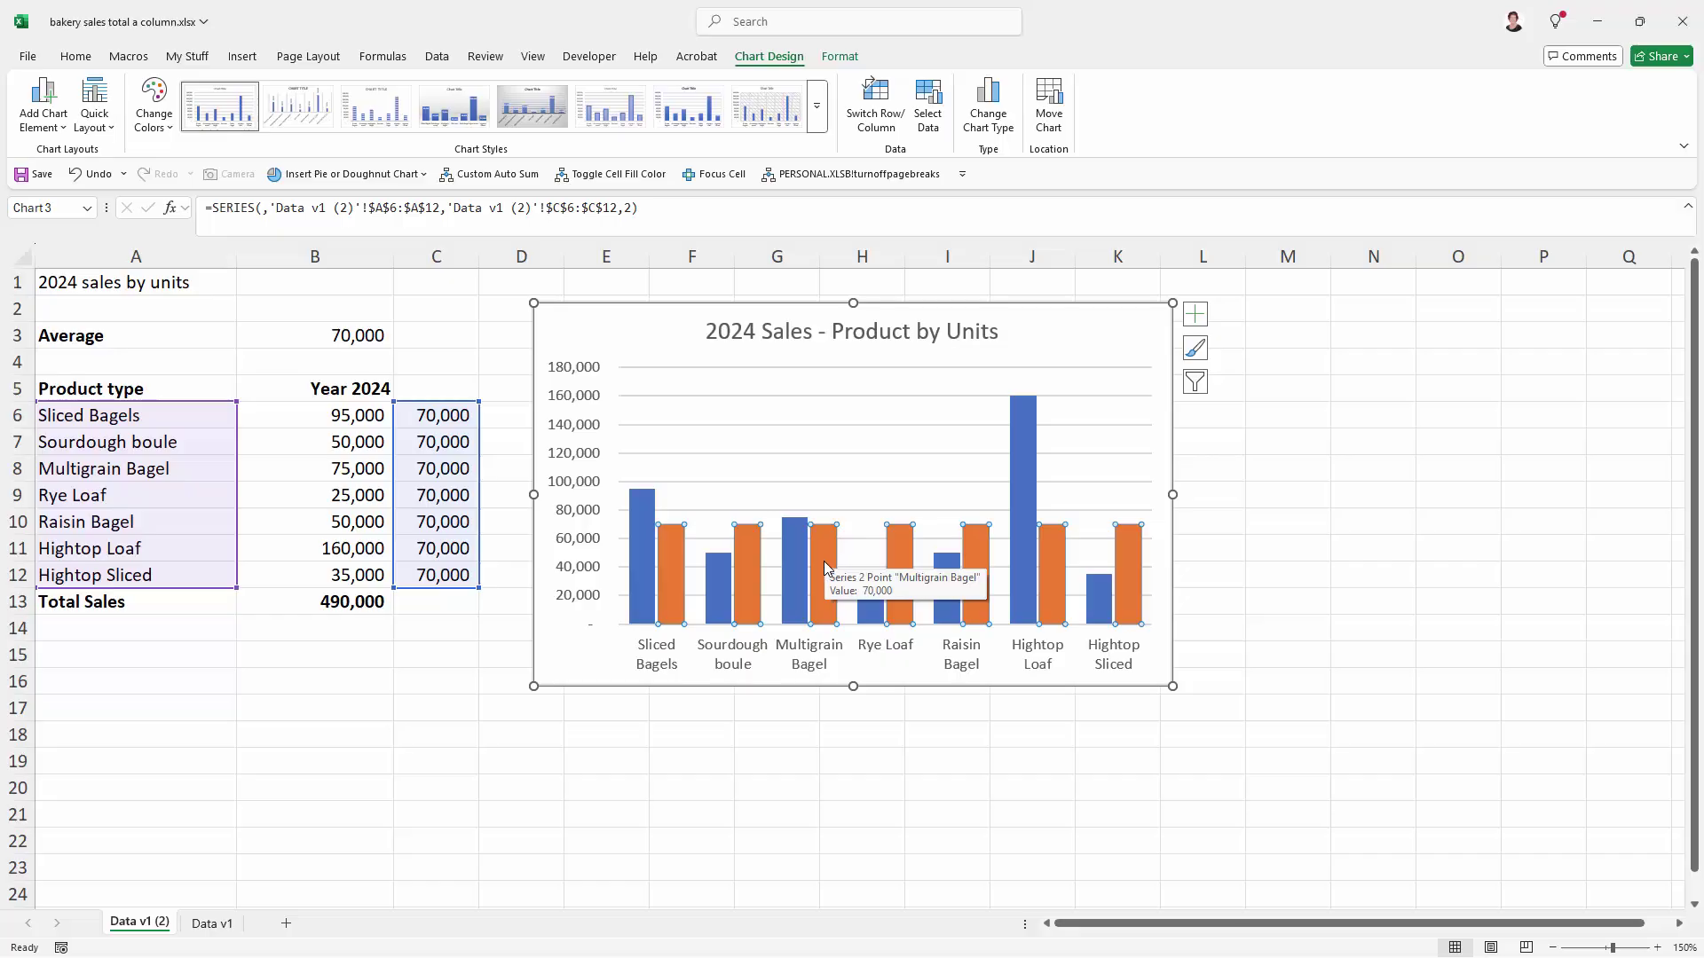
pyautogui.rightClick(823, 567)
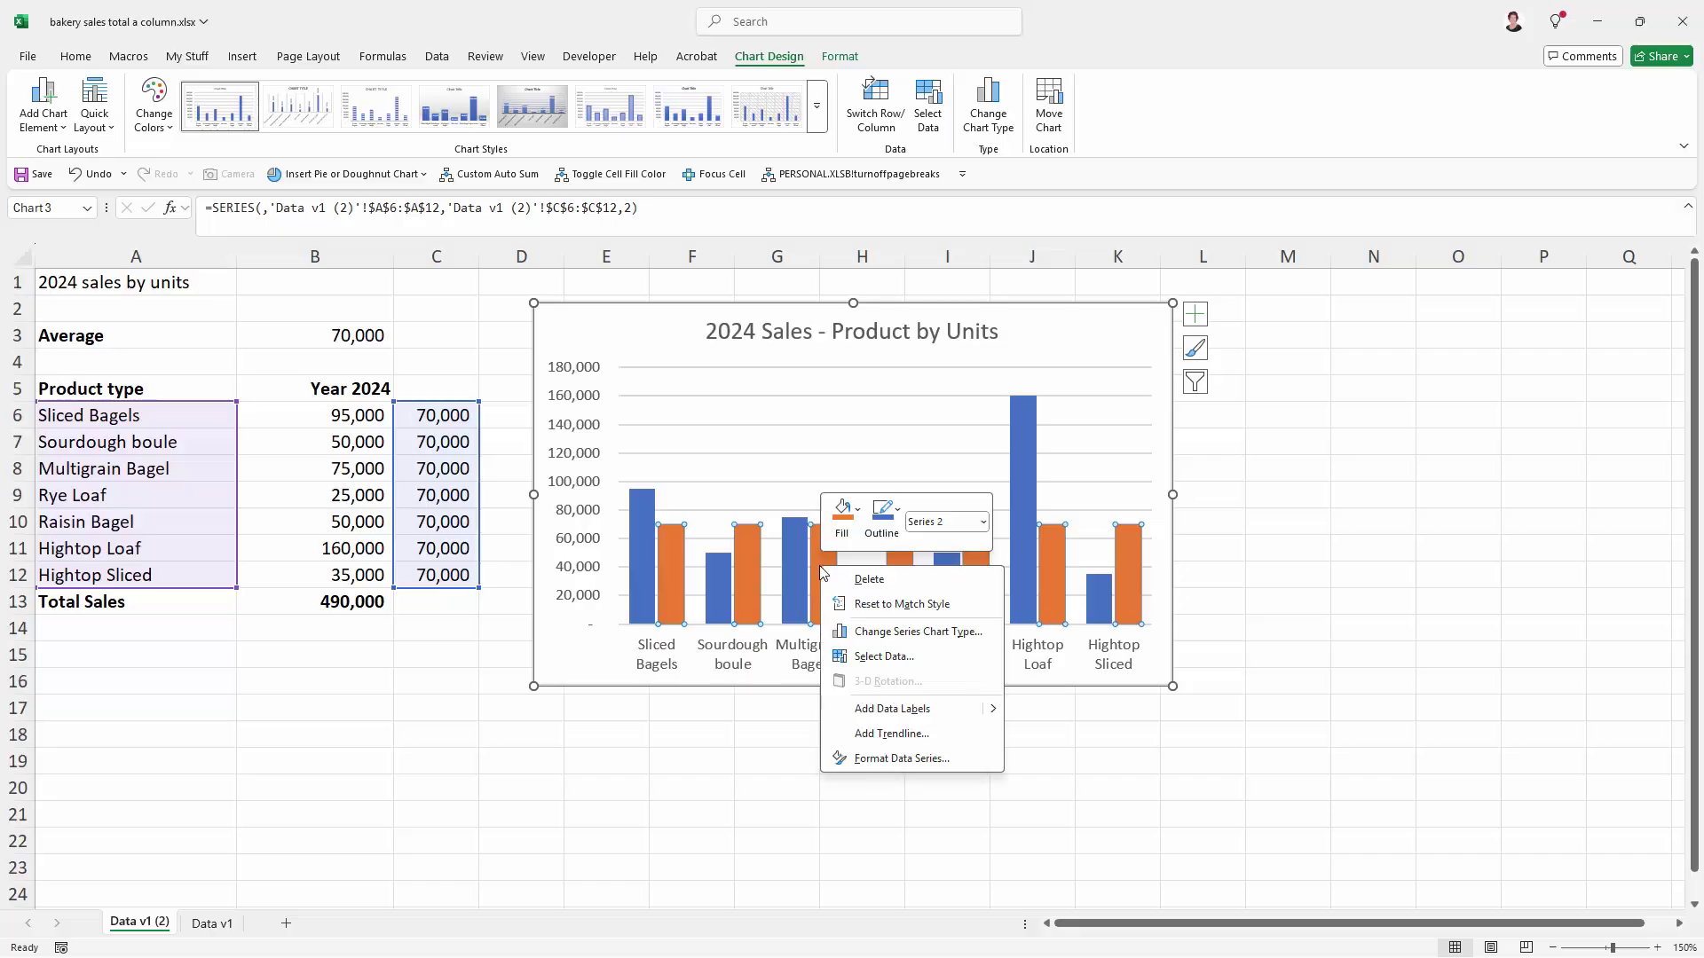
pyautogui.click(912, 634)
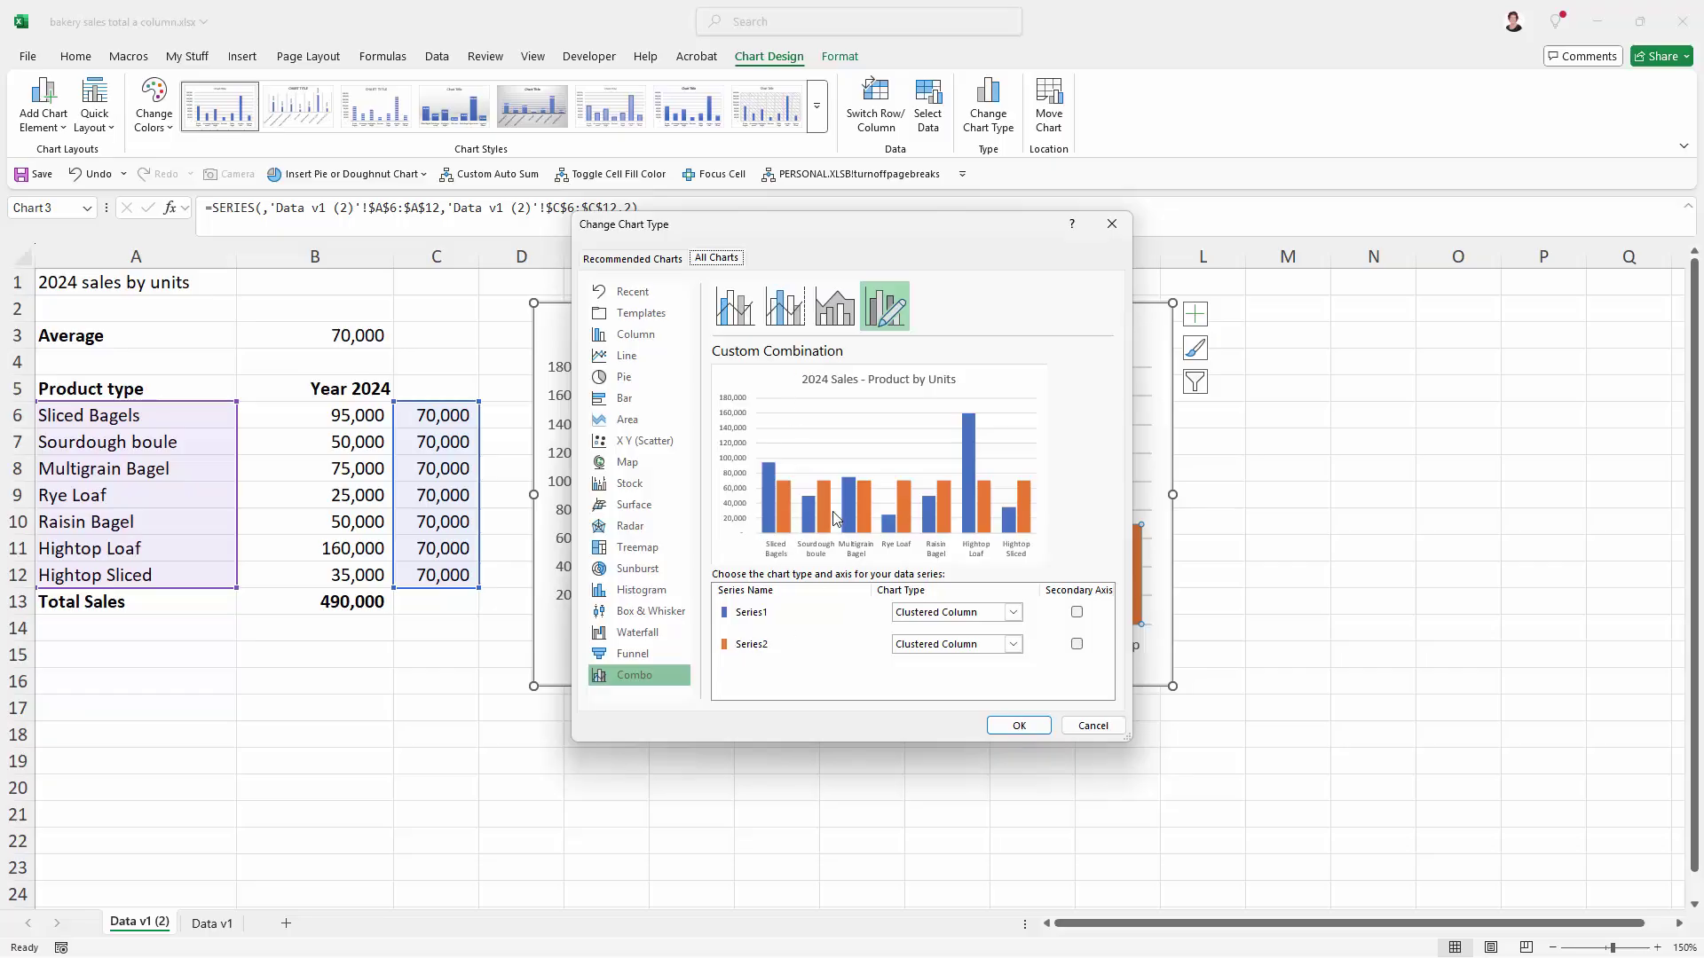
pyautogui.click(1012, 645)
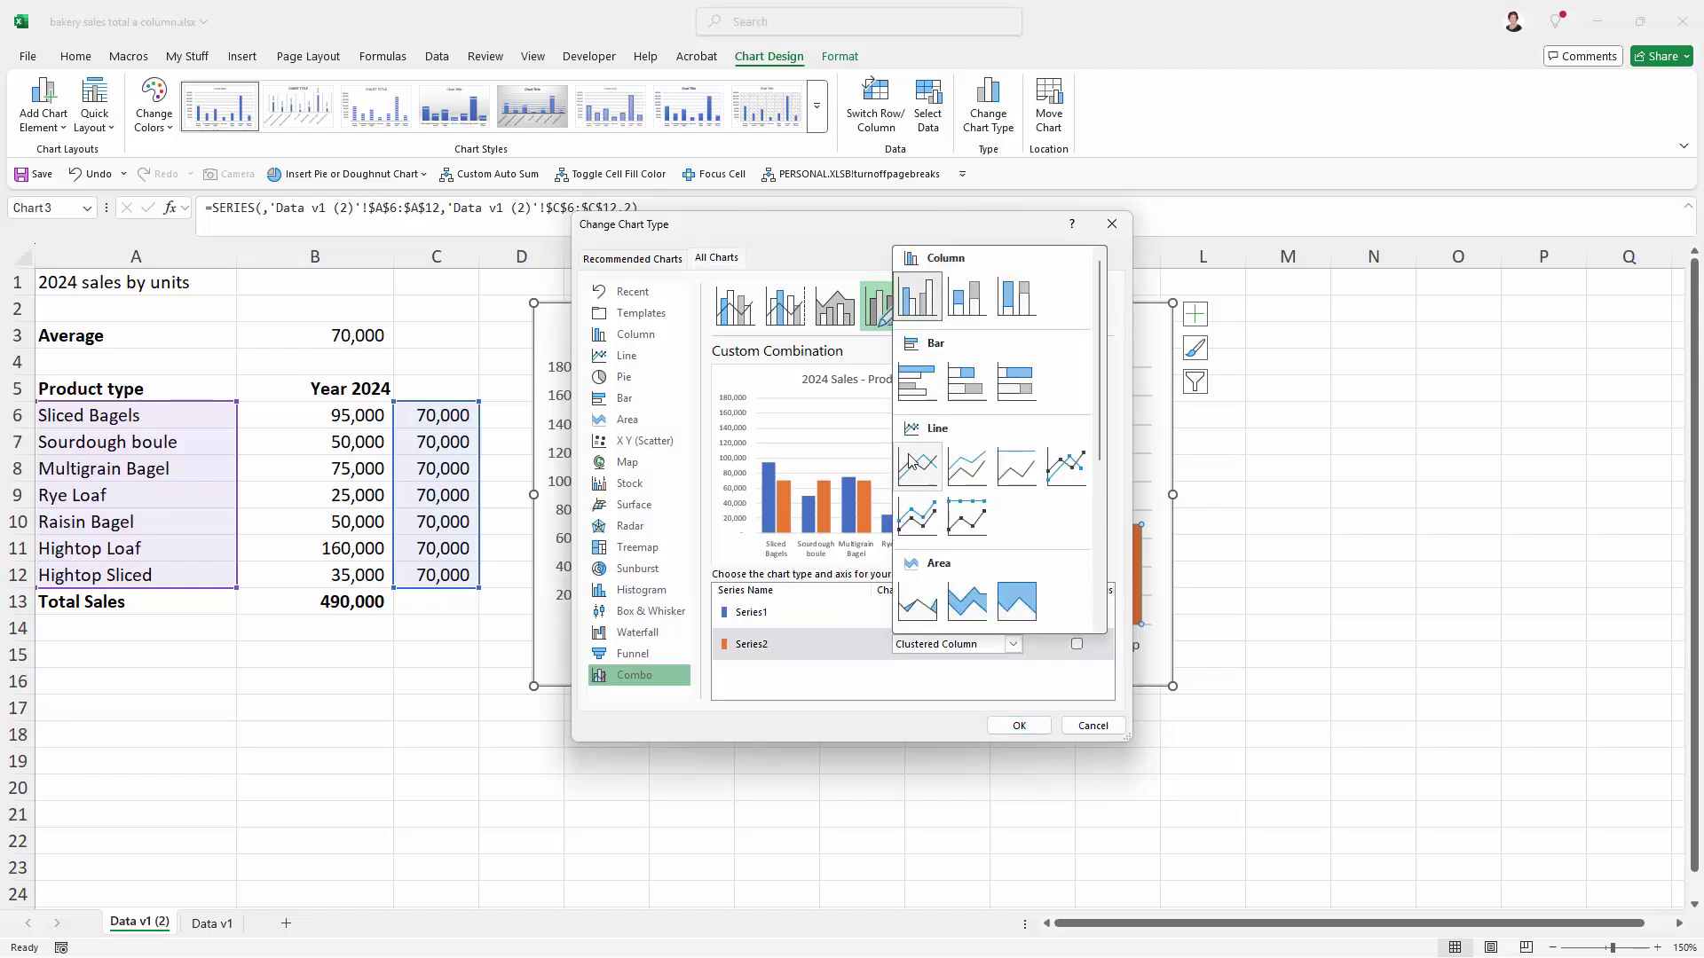
pyautogui.click(915, 464)
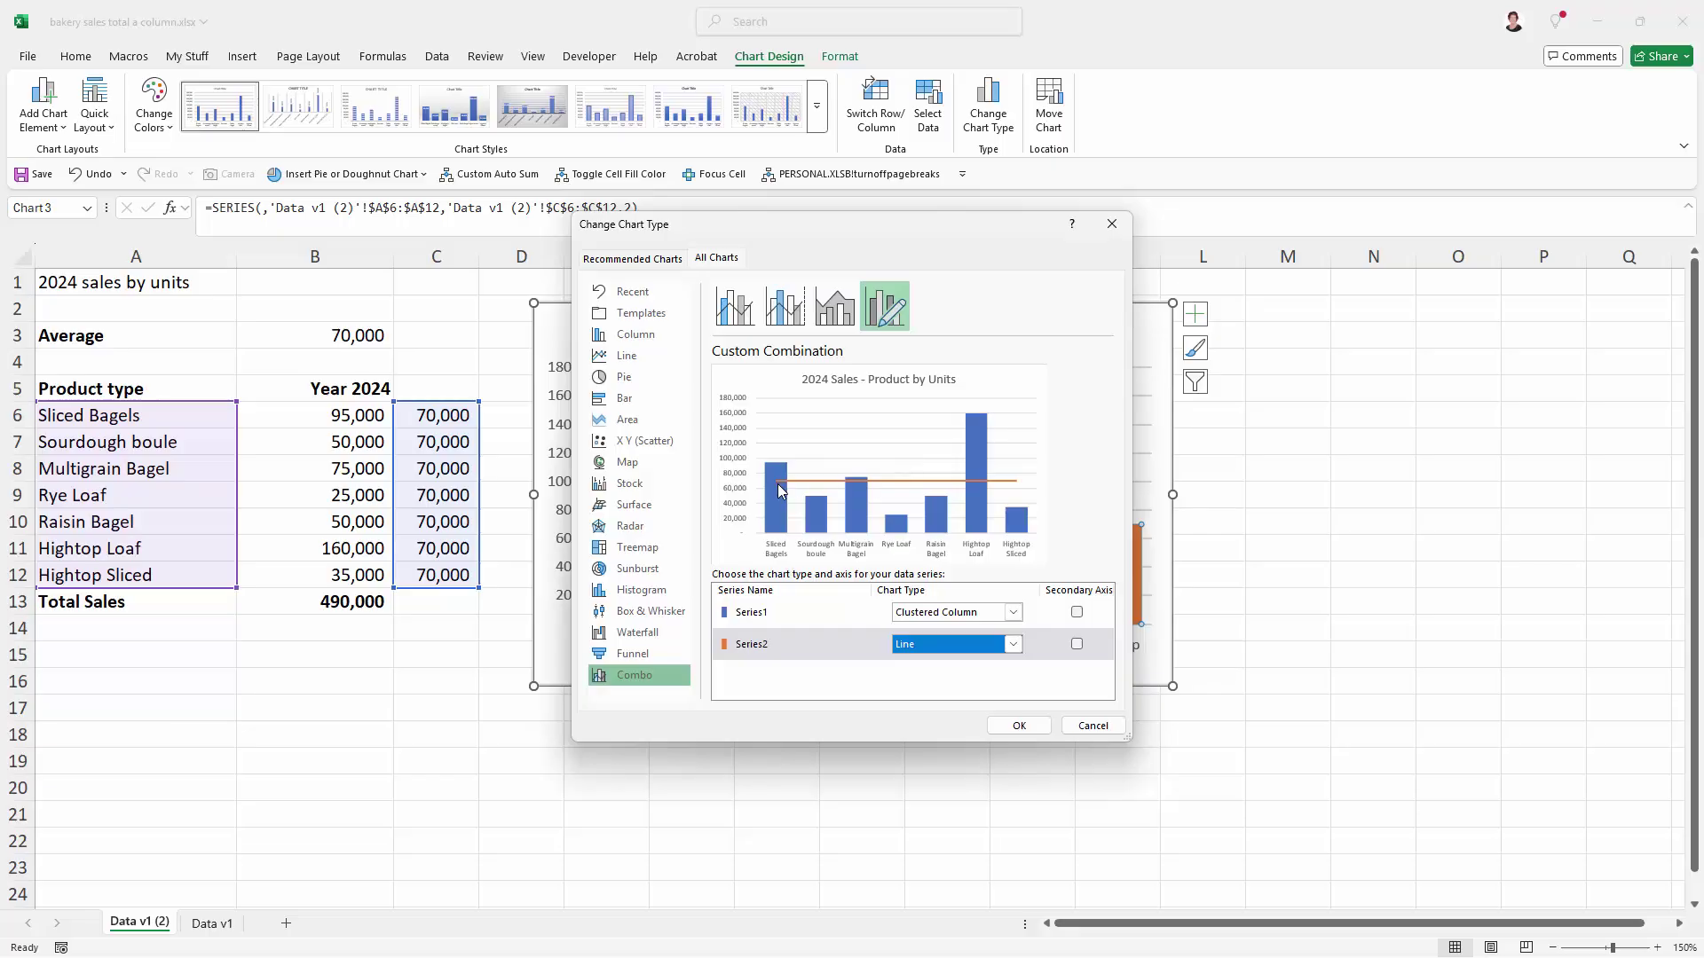
pyautogui.click(1021, 726)
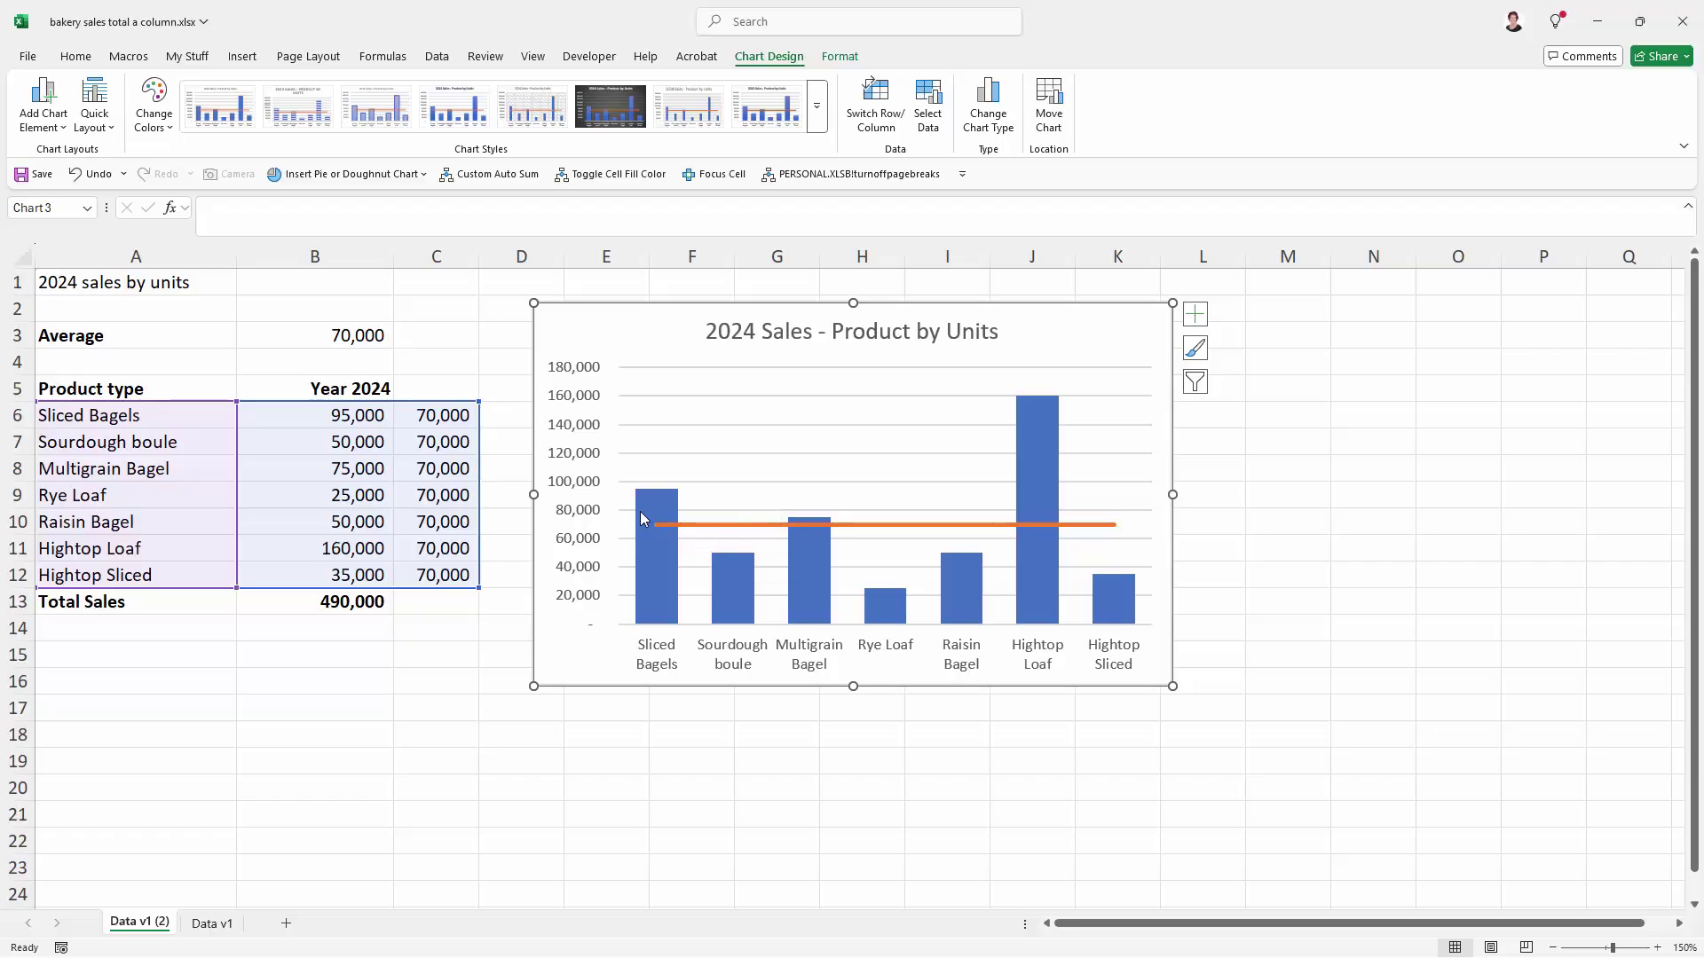
# Set the Rye Loaf sales in cell B9 to 125000
pyautogui.click(307, 494)
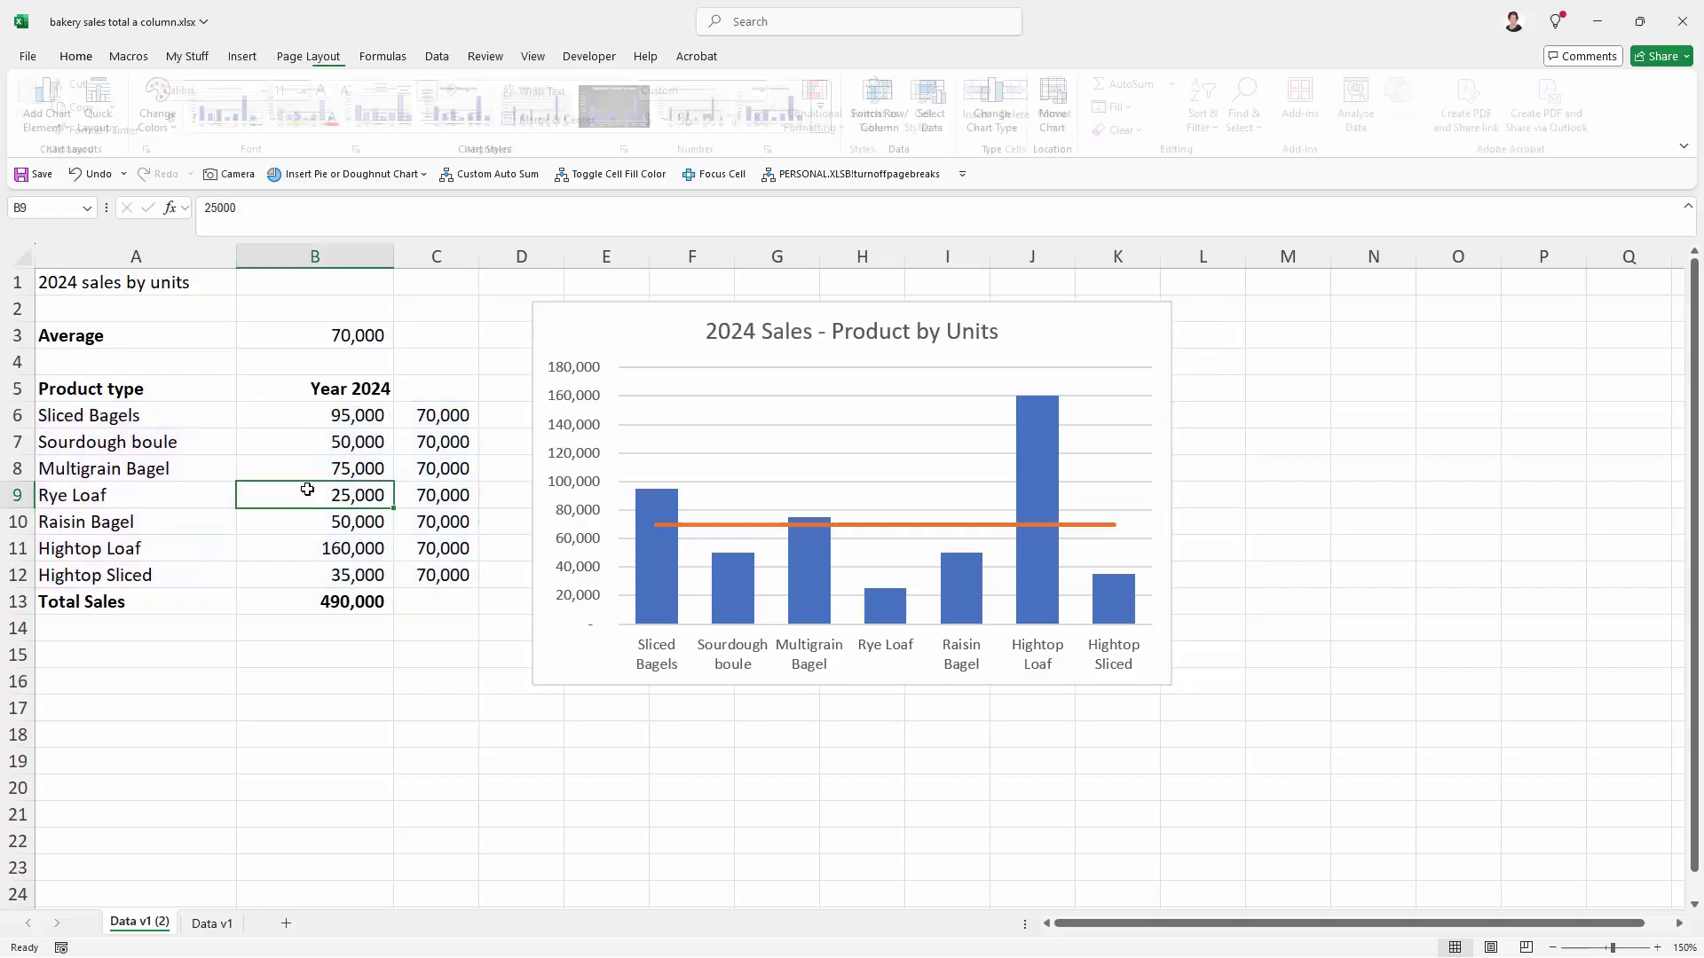
pyautogui.click(222, 209)
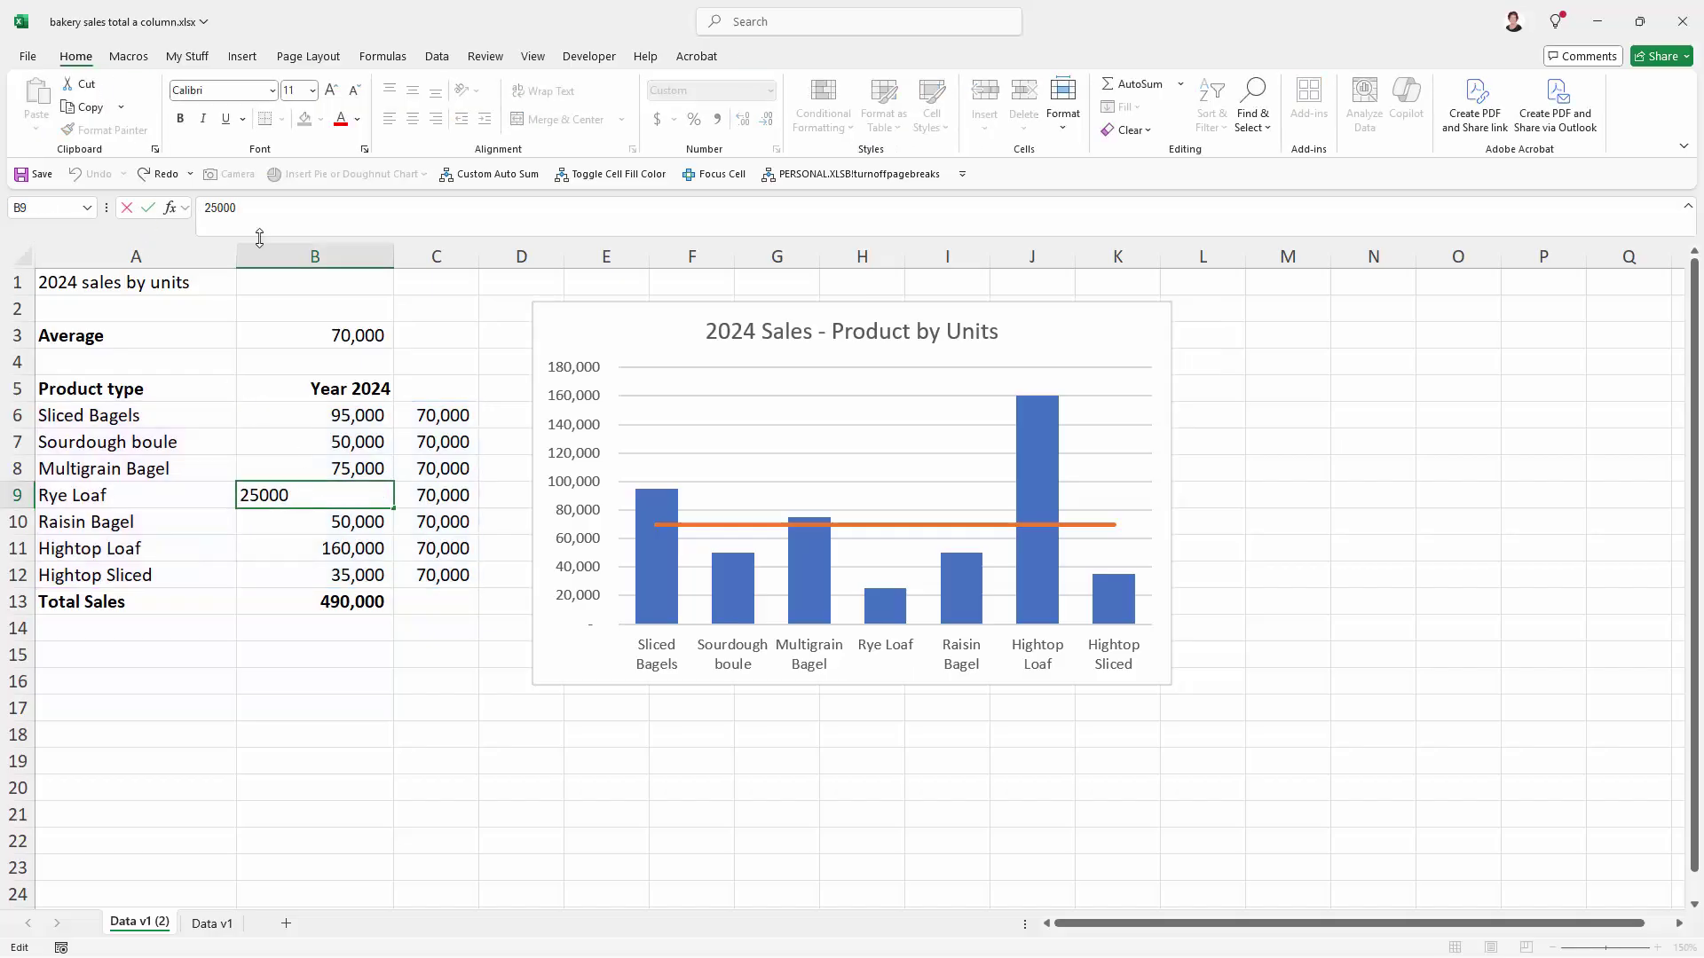
pyautogui.write('1')
pyautogui.press('Return')
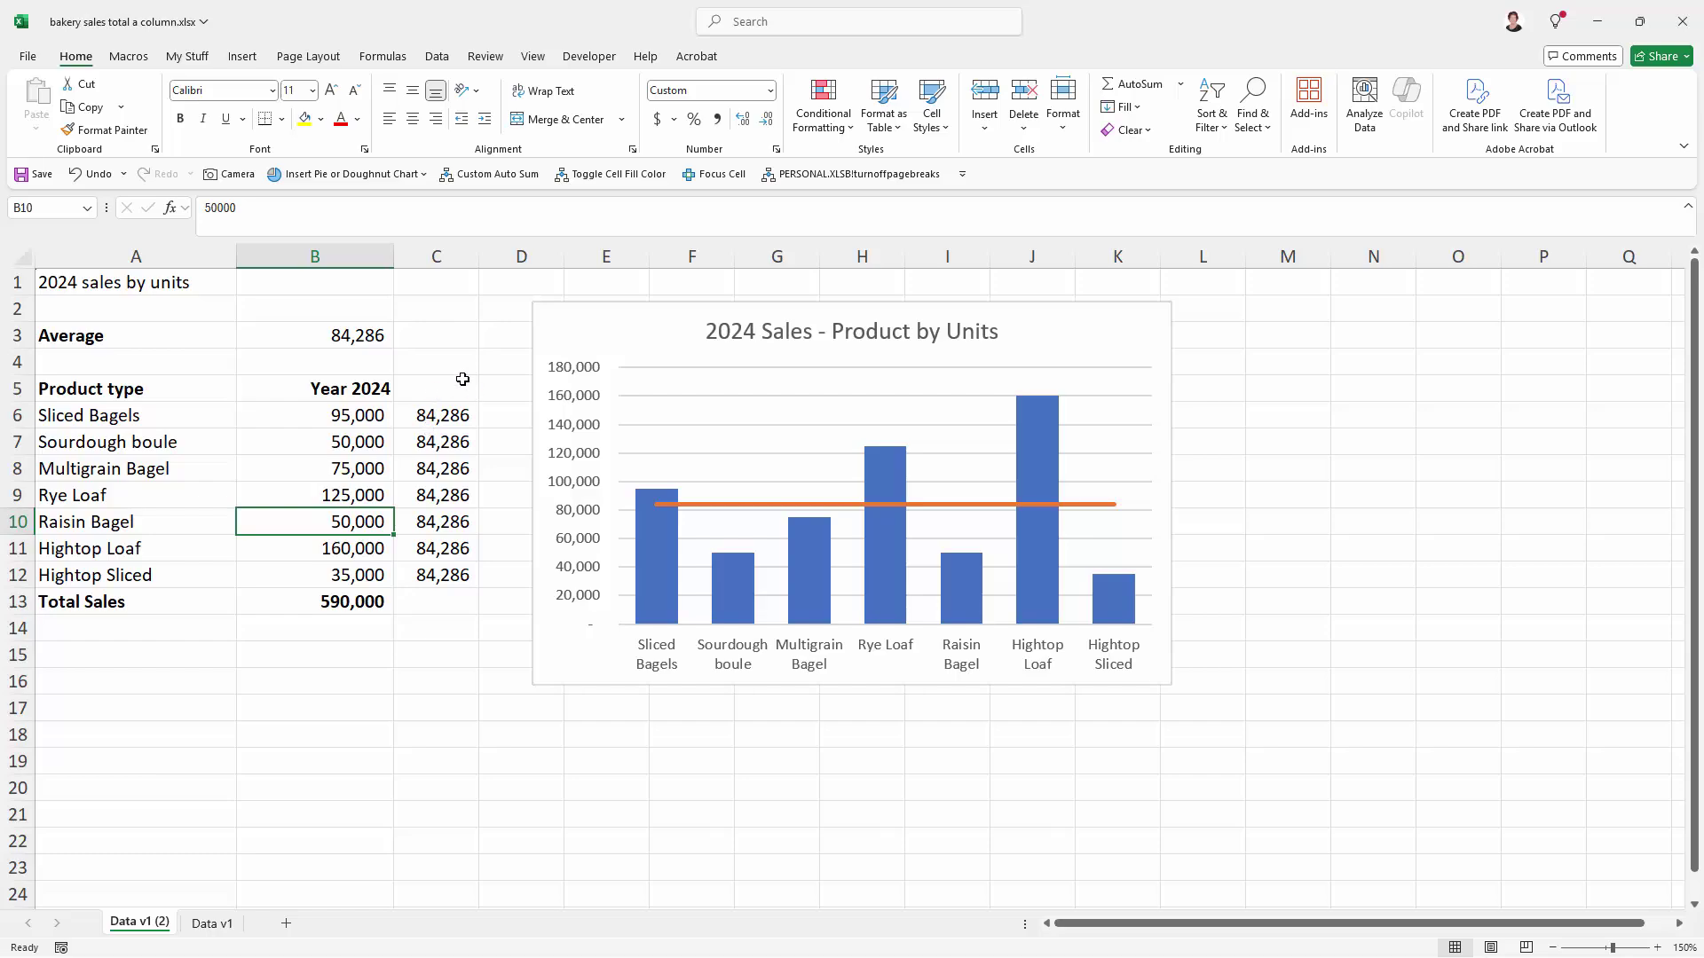
# Hide column C, which holds the repeated average values, and deselect it
pyautogui.click(413, 261)
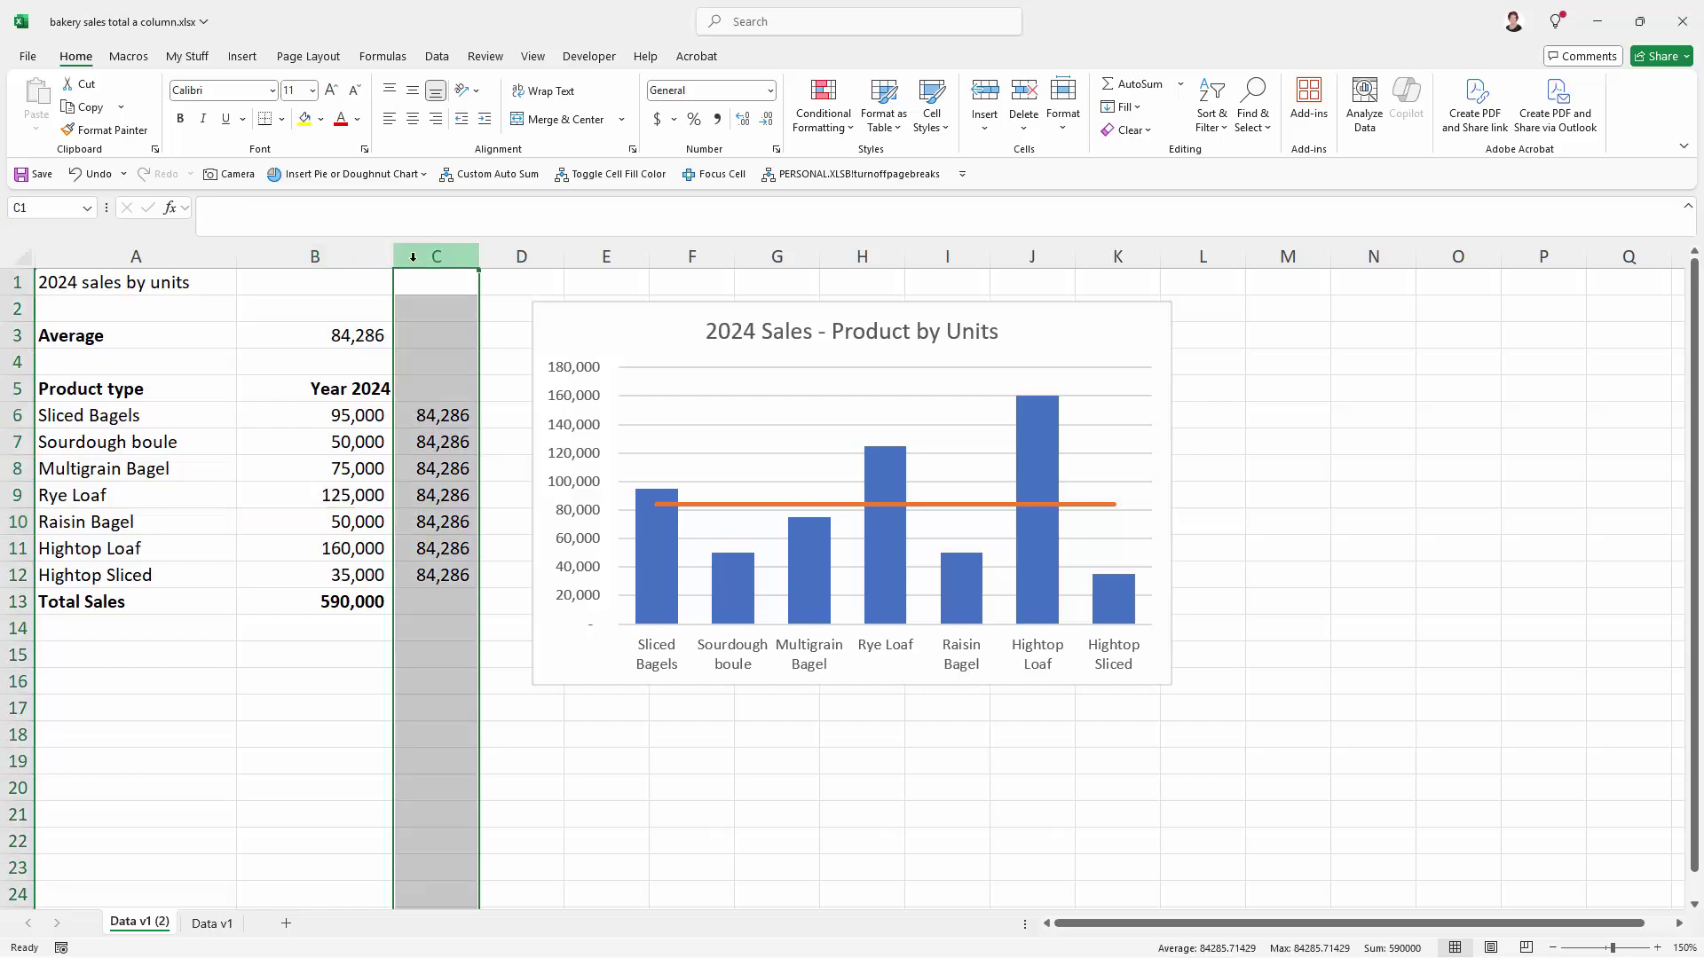
pyautogui.rightClick(412, 258)
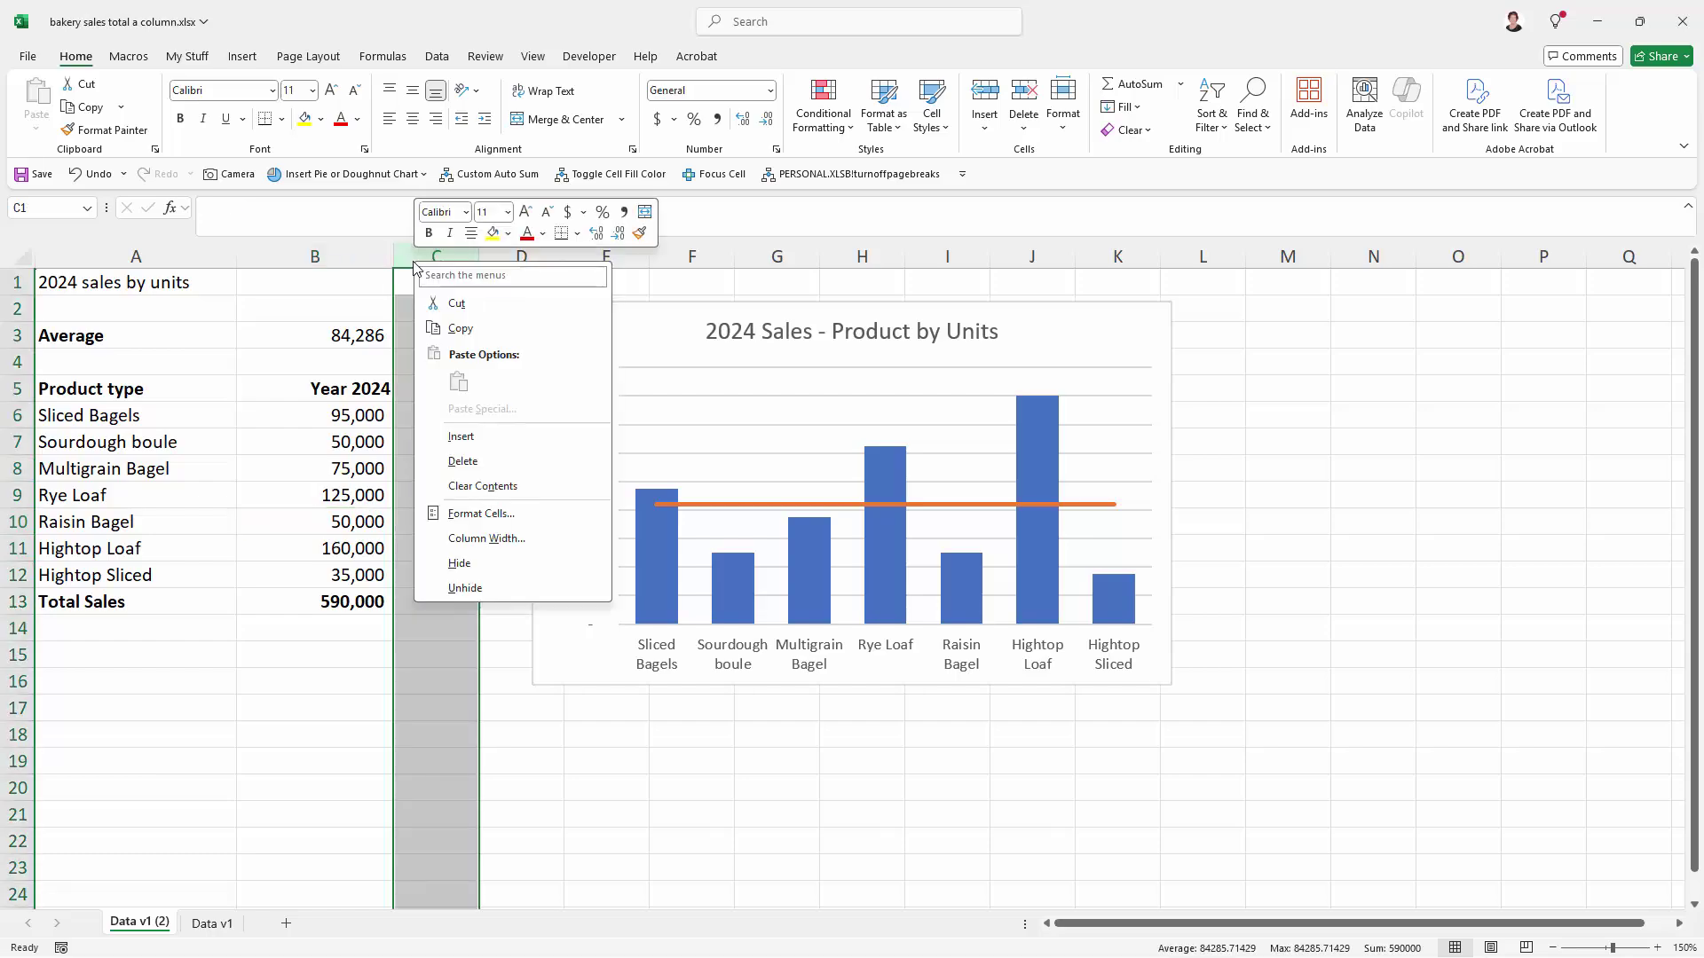
pyautogui.click(455, 566)
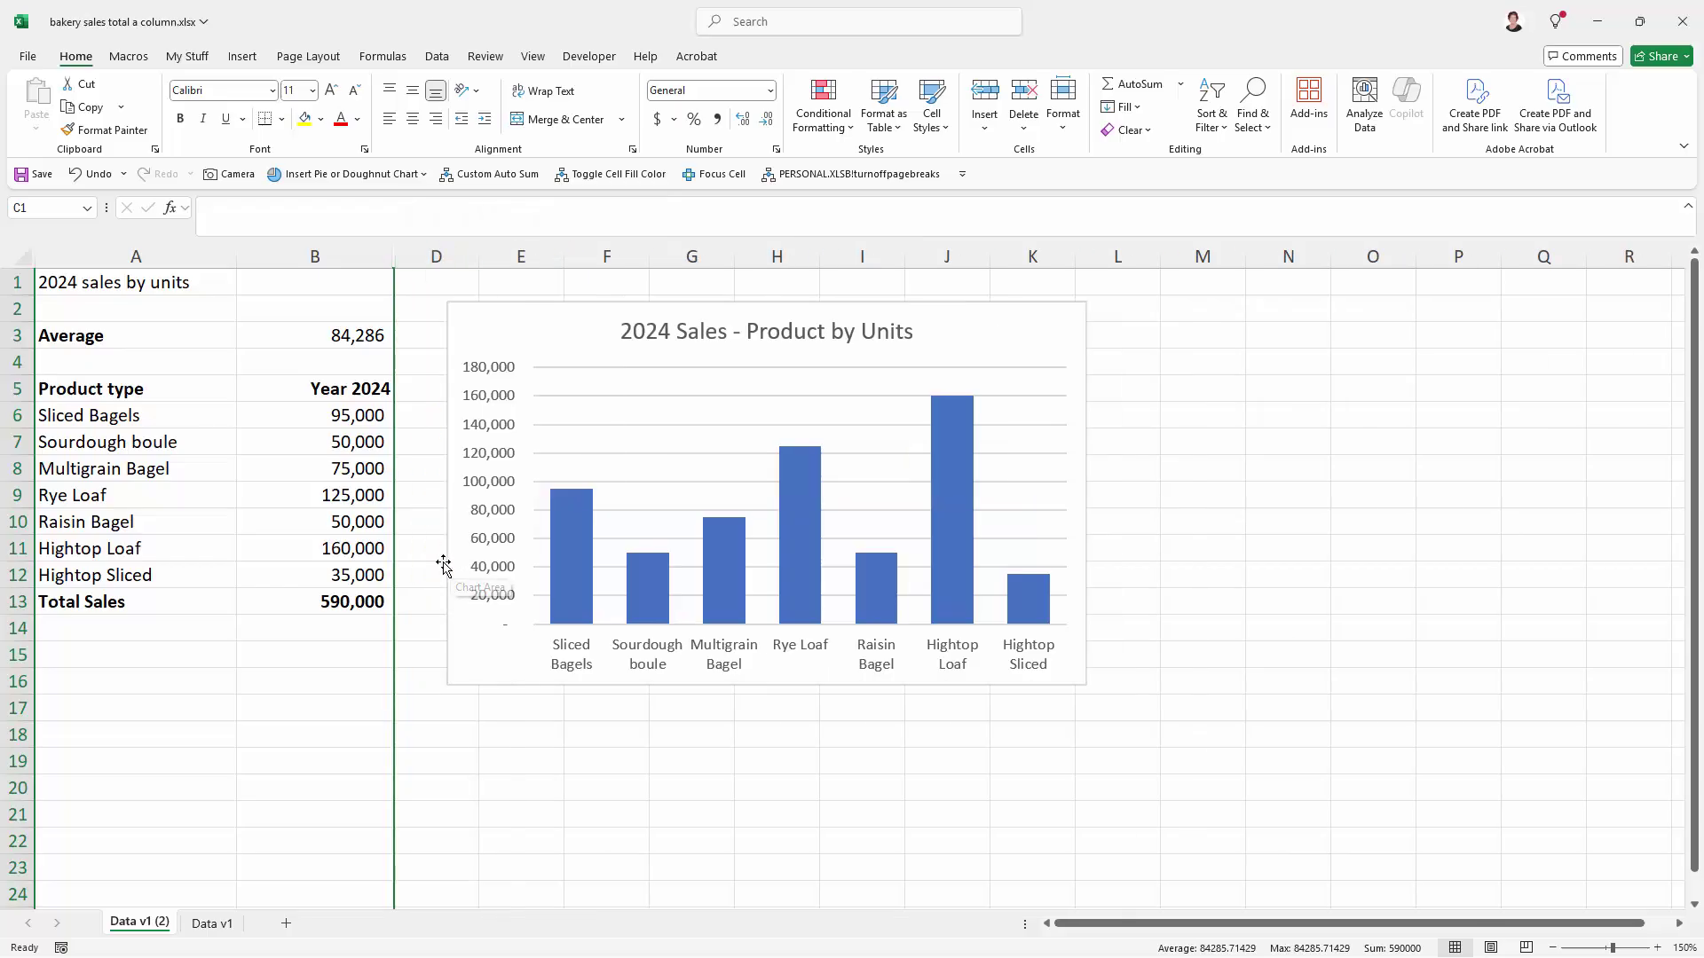
pyautogui.click(509, 790)
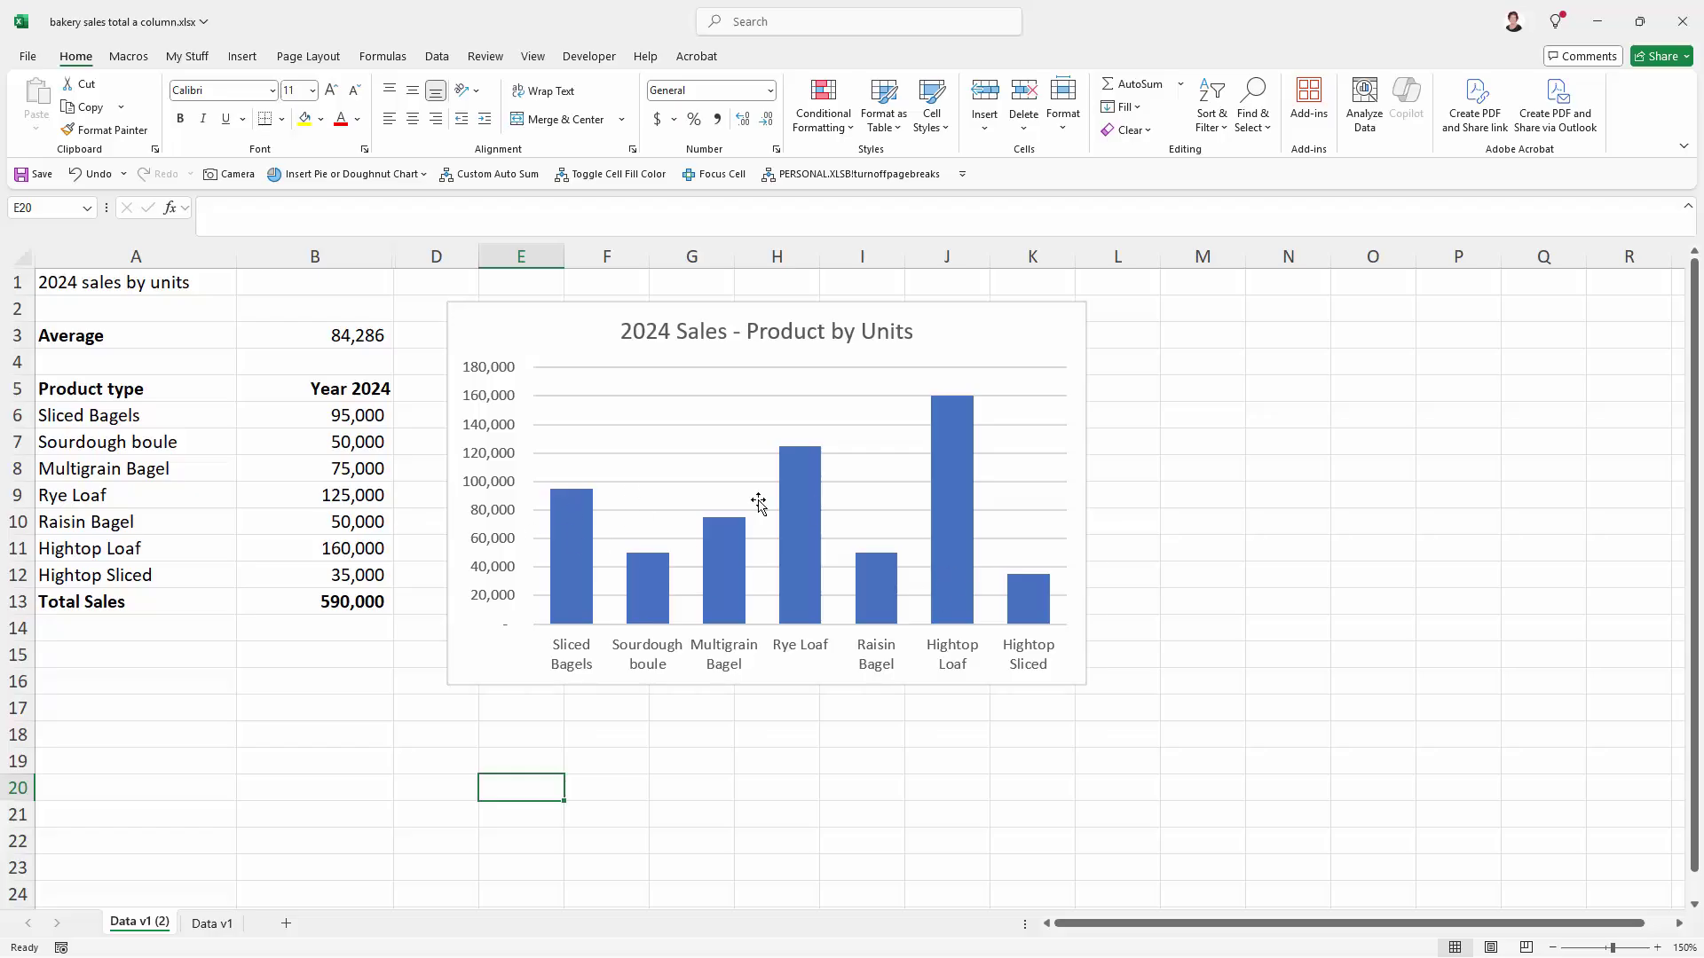
# Set the sales chart's data source to show data in hidden rows and columns, and deselect the chart
pyautogui.moveTo(788, 510)
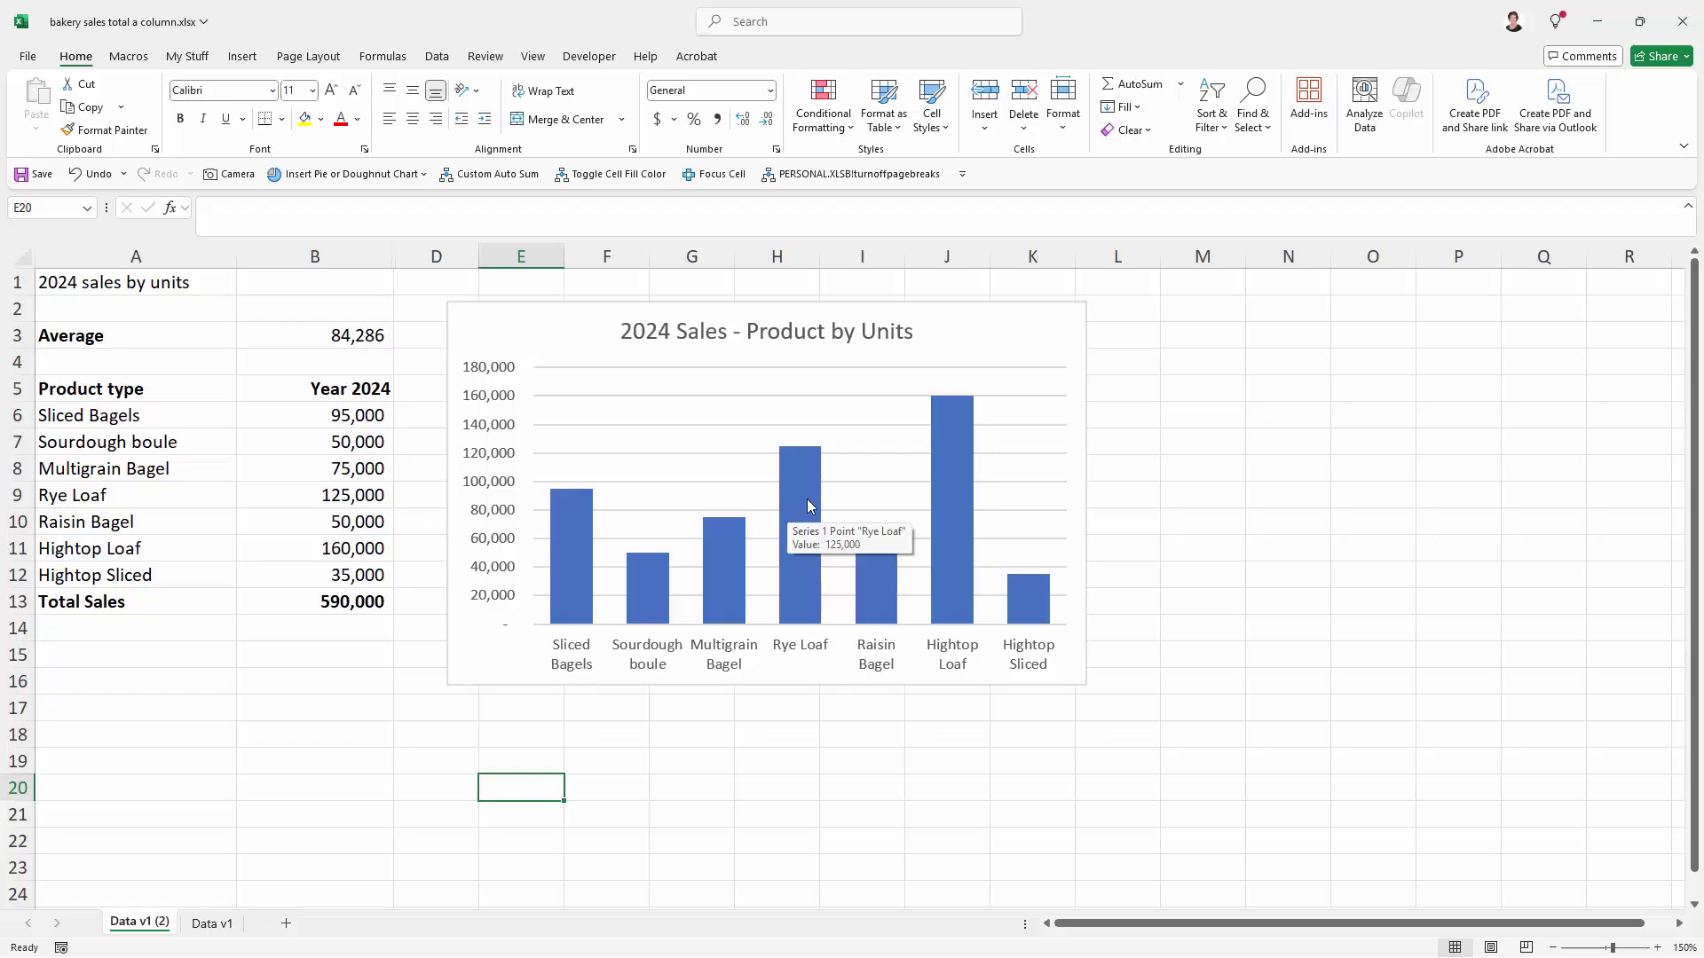
pyautogui.click(804, 499)
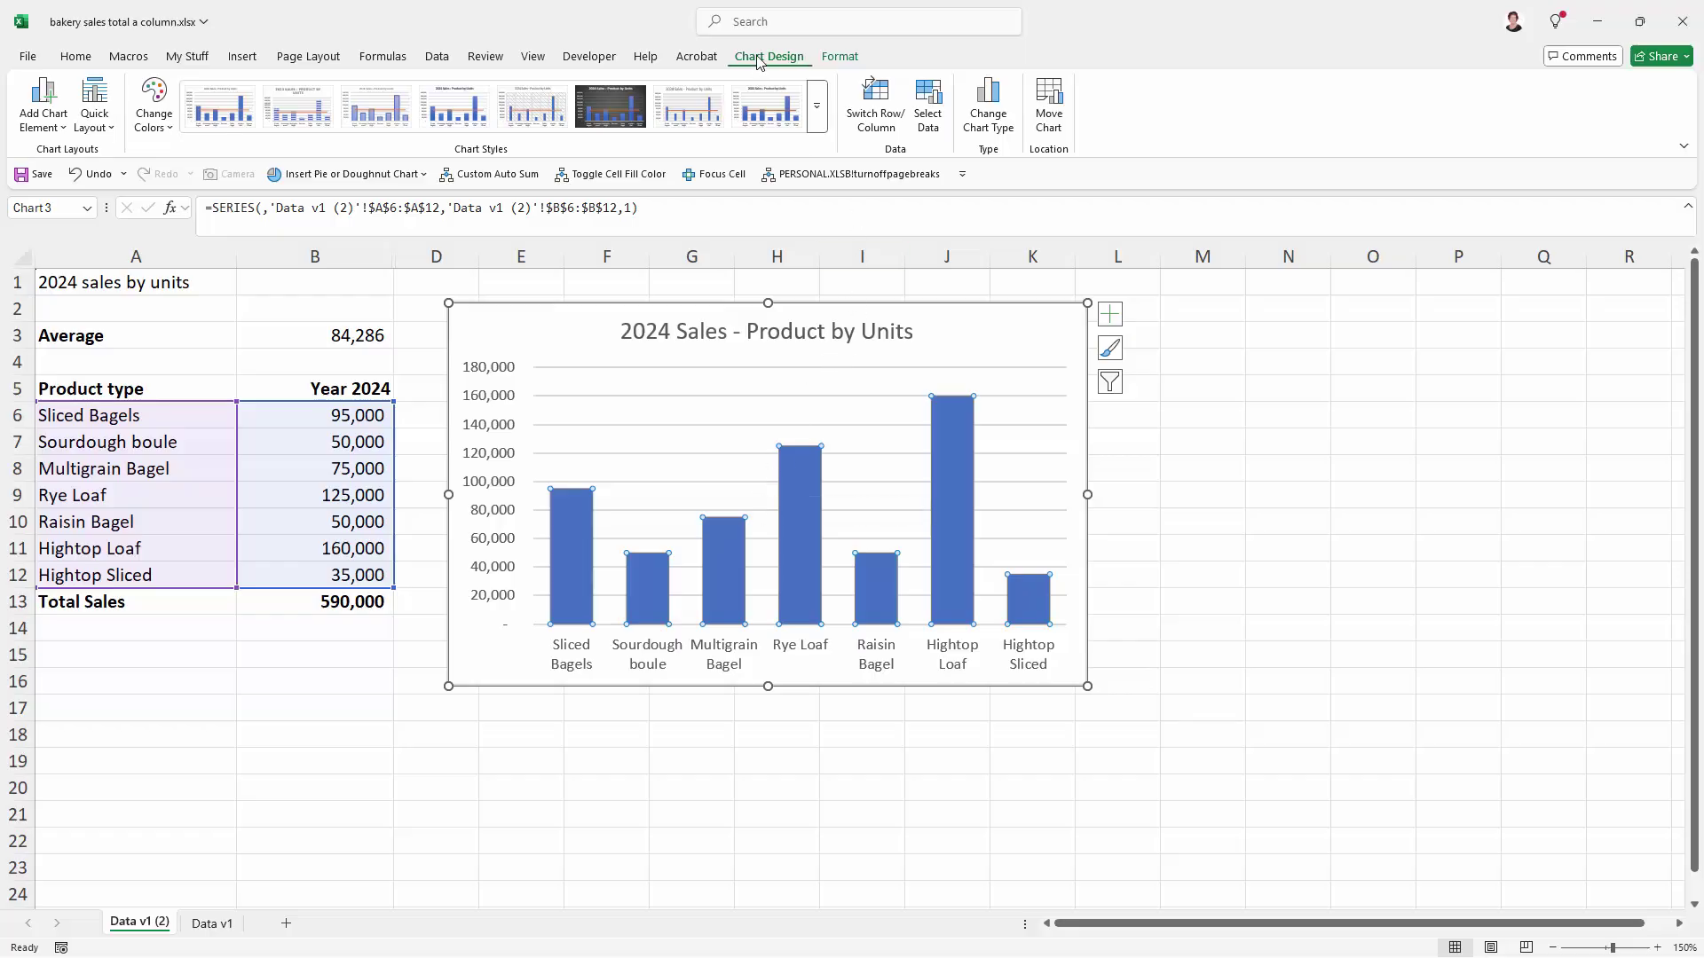
pyautogui.click(929, 115)
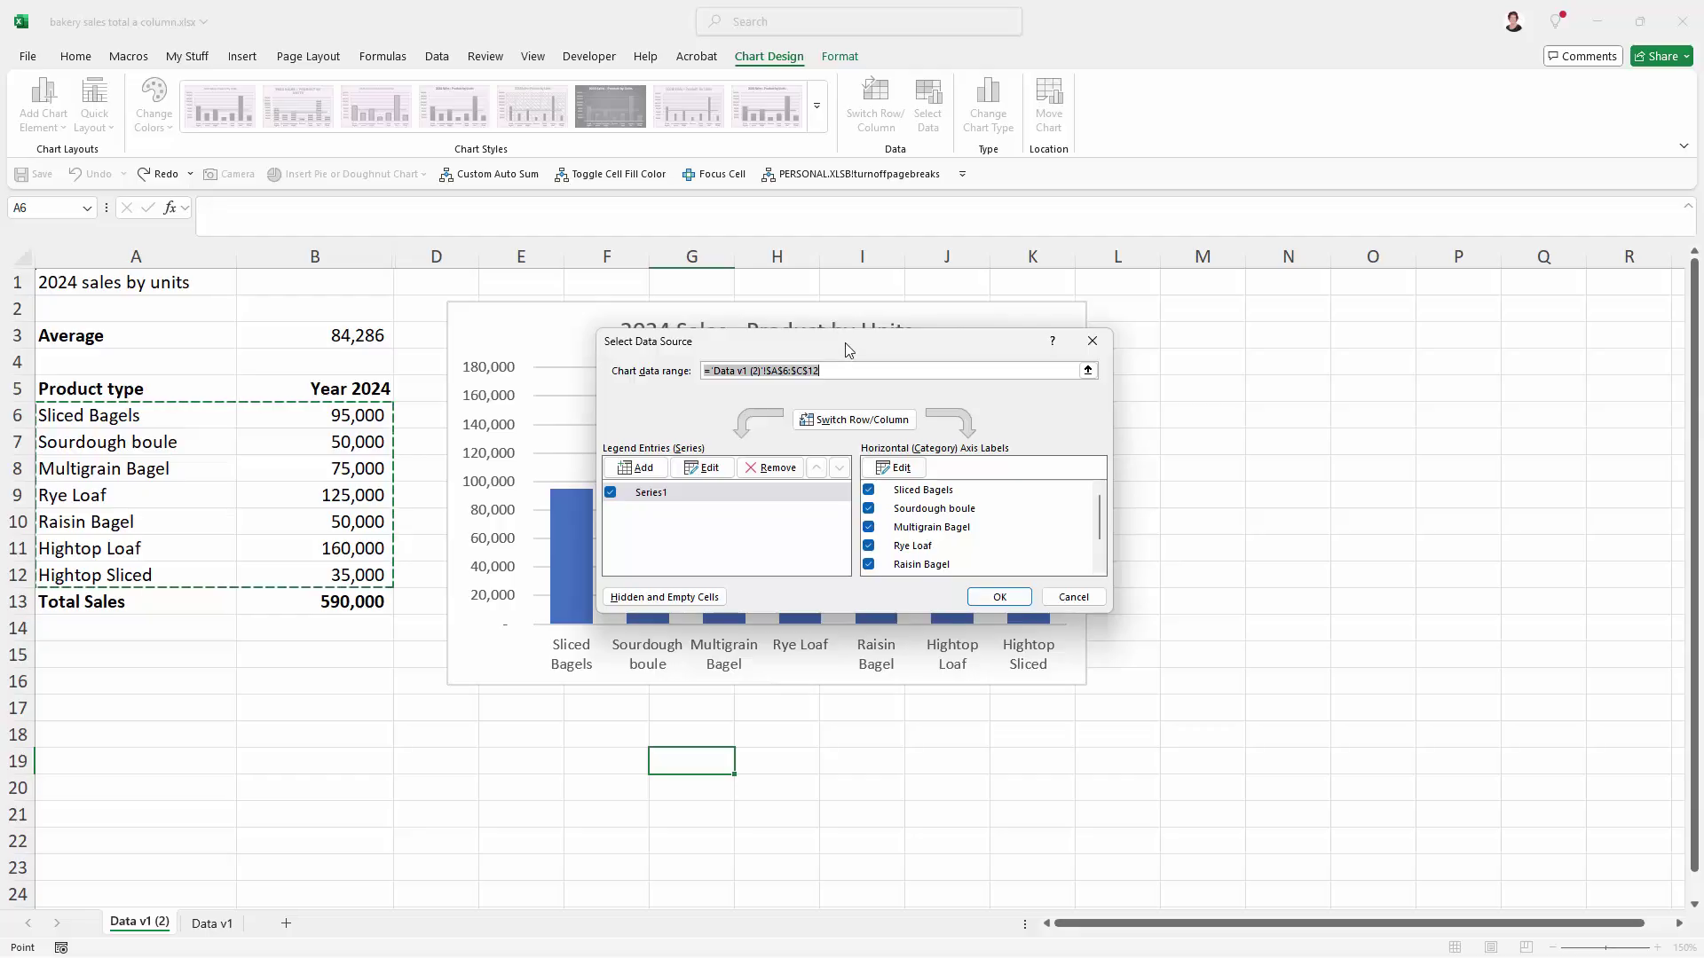
pyautogui.moveTo(845, 343); pyautogui.dragTo(922, 208)
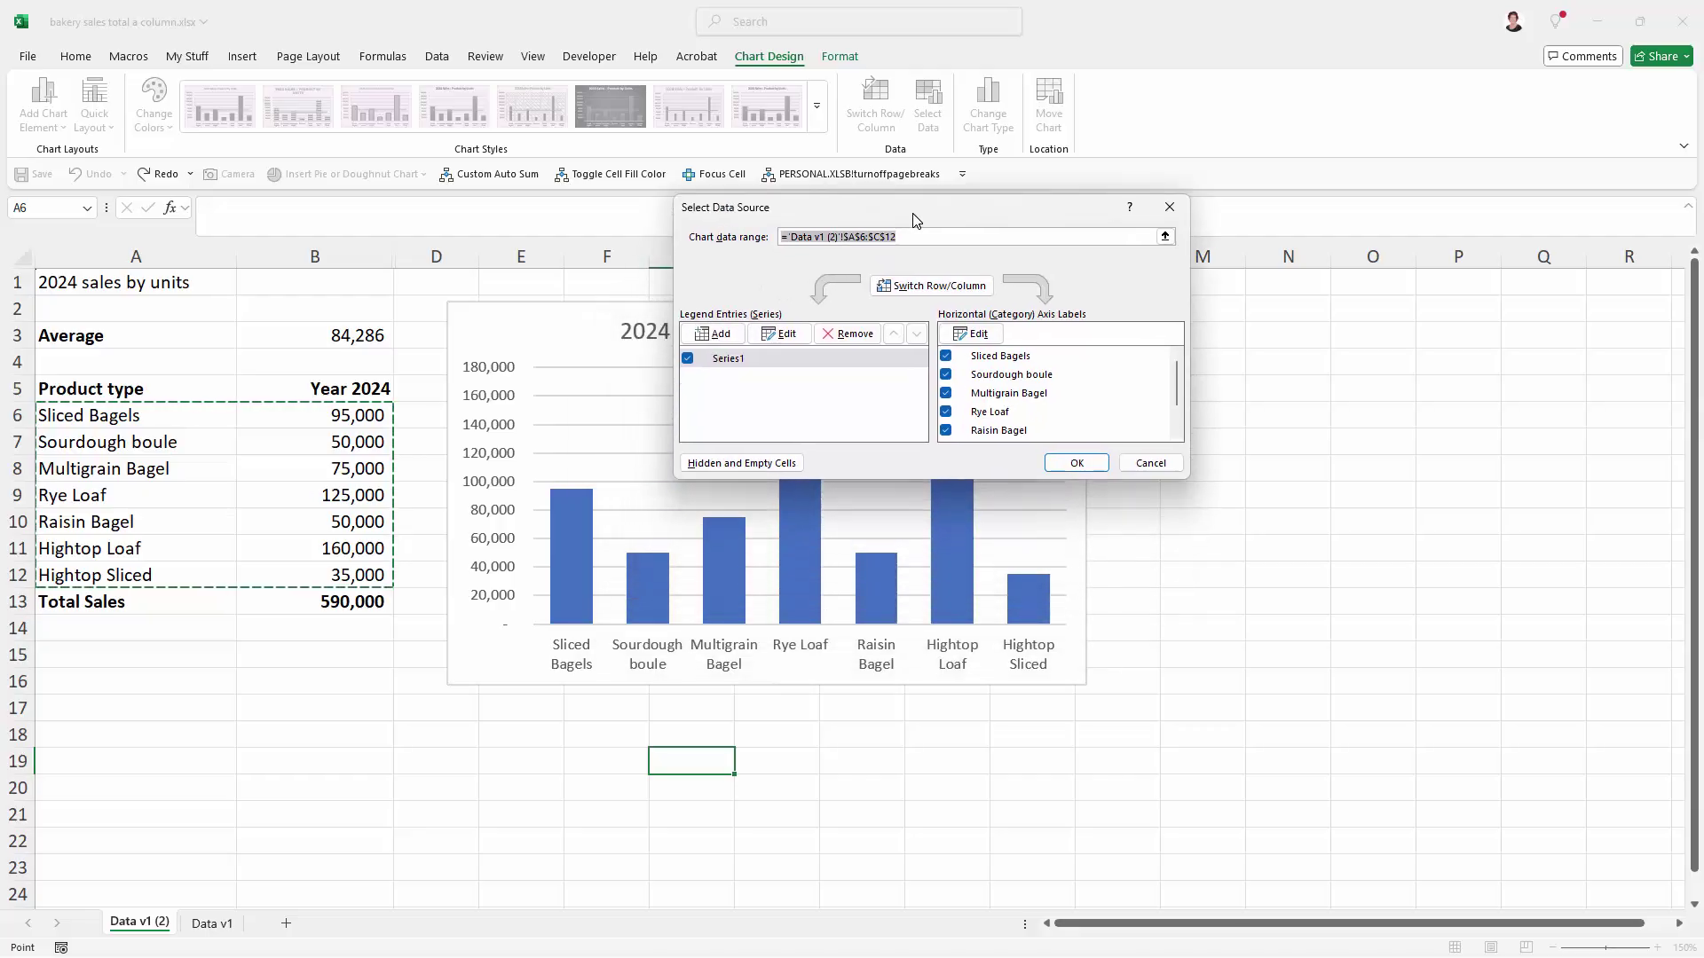
pyautogui.click(718, 463)
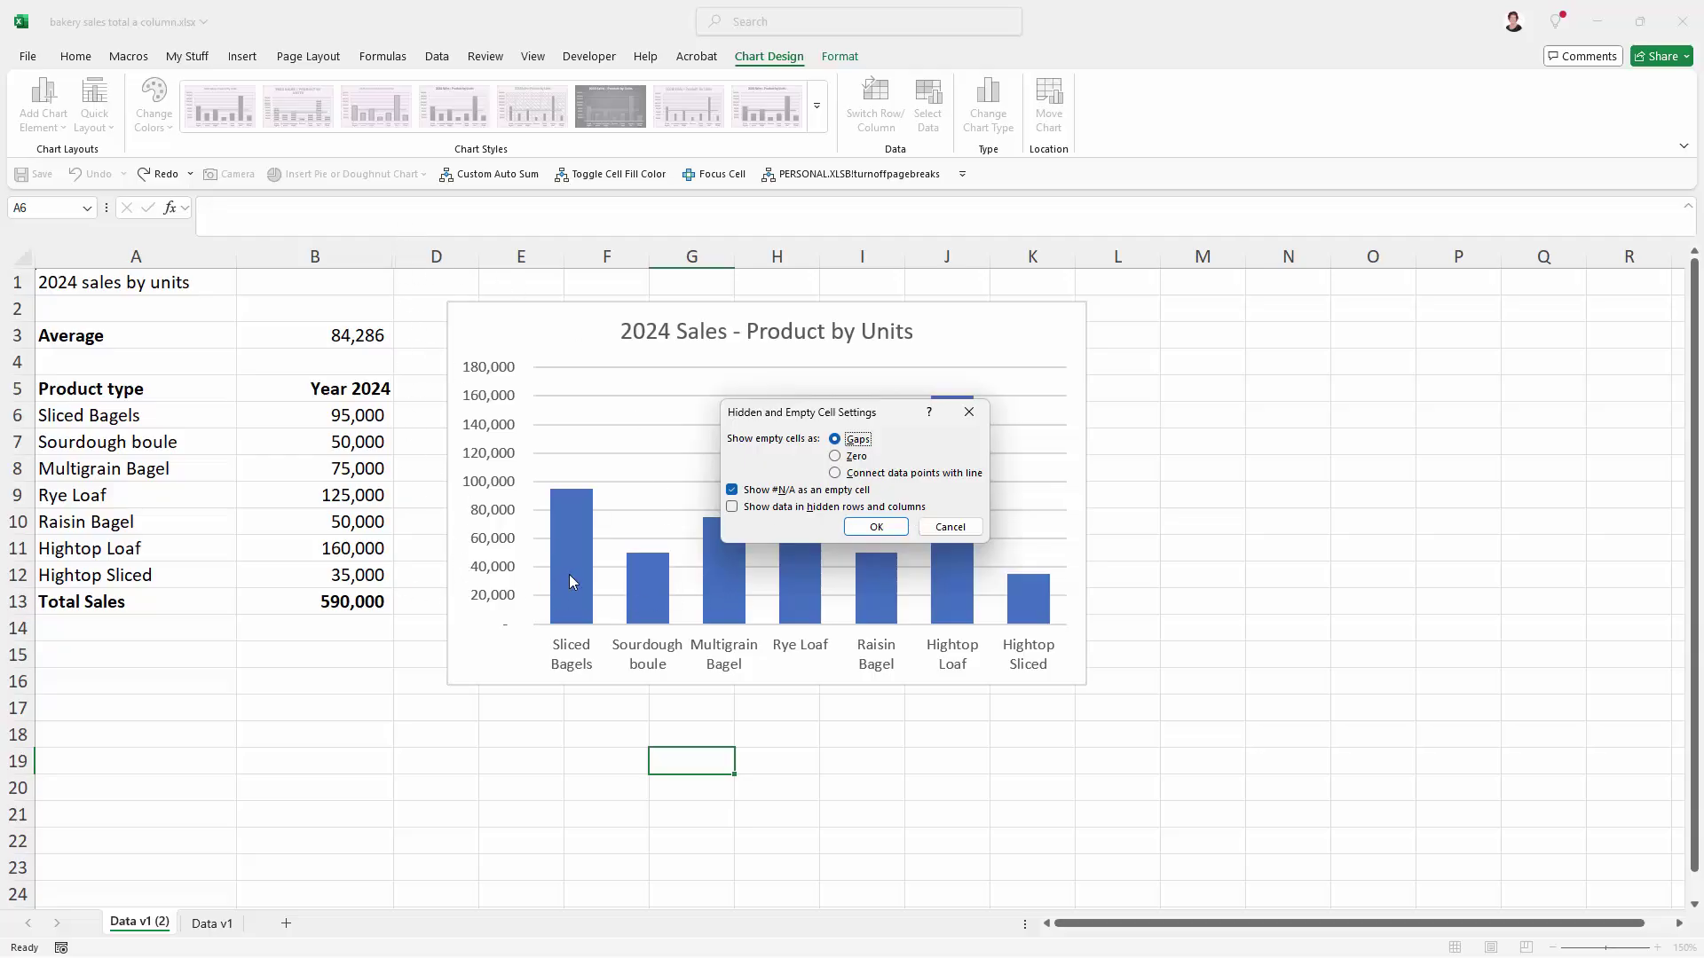
pyautogui.click(731, 508)
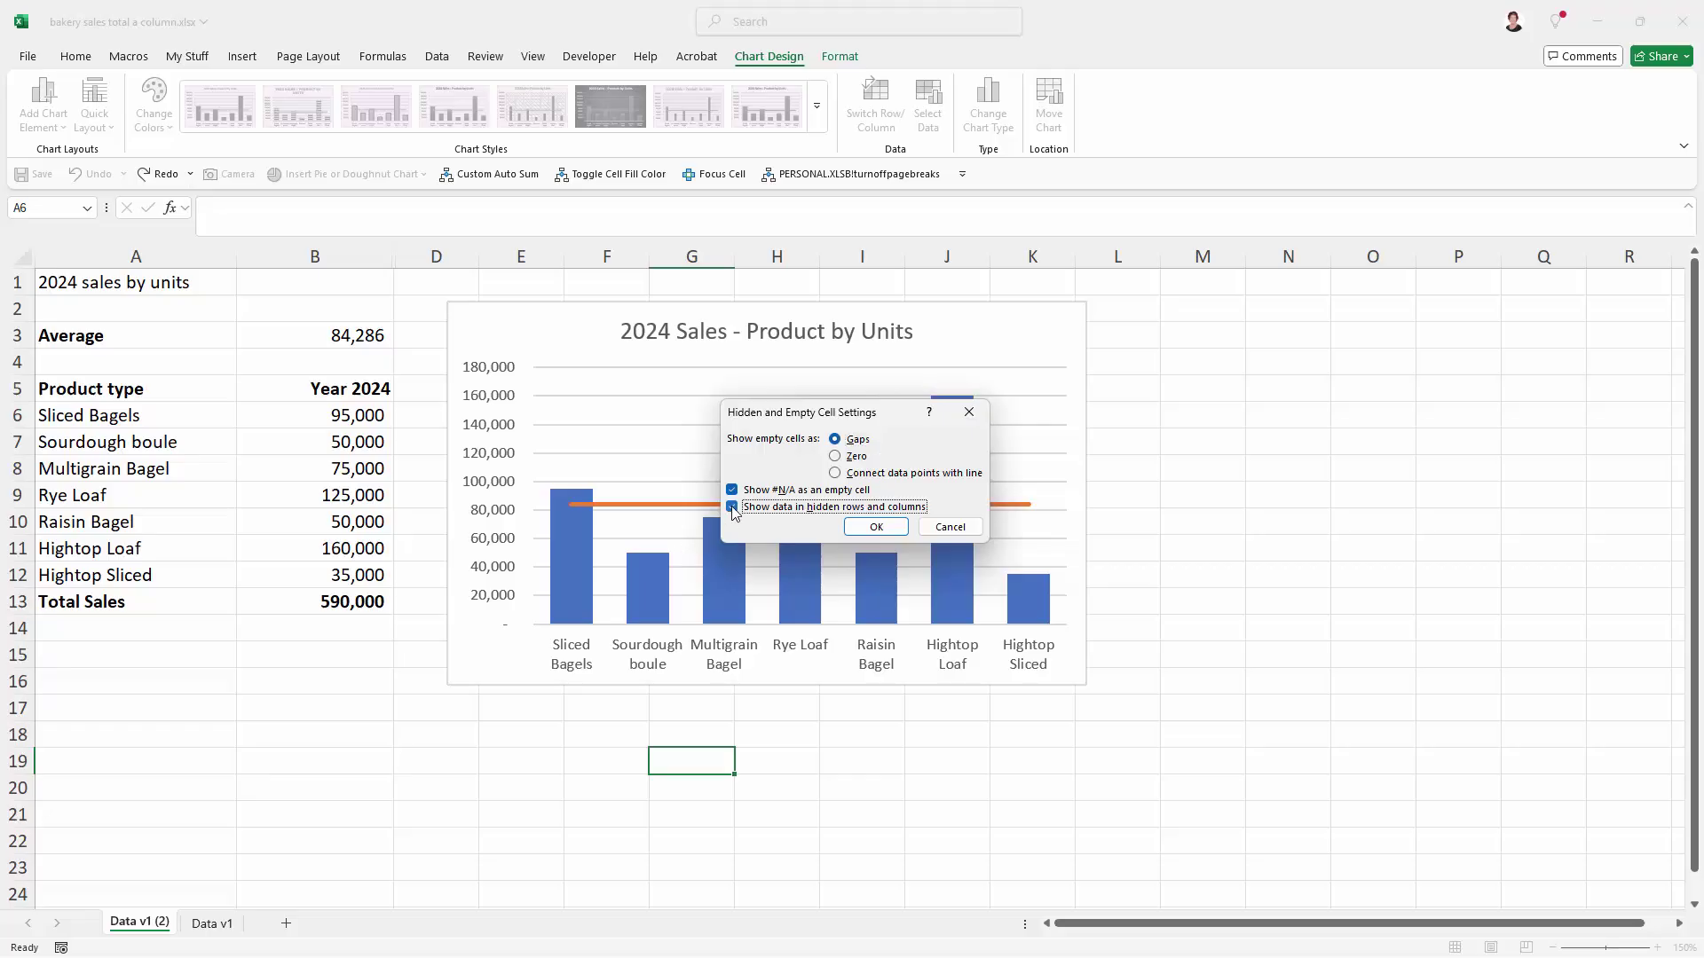
pyautogui.click(868, 533)
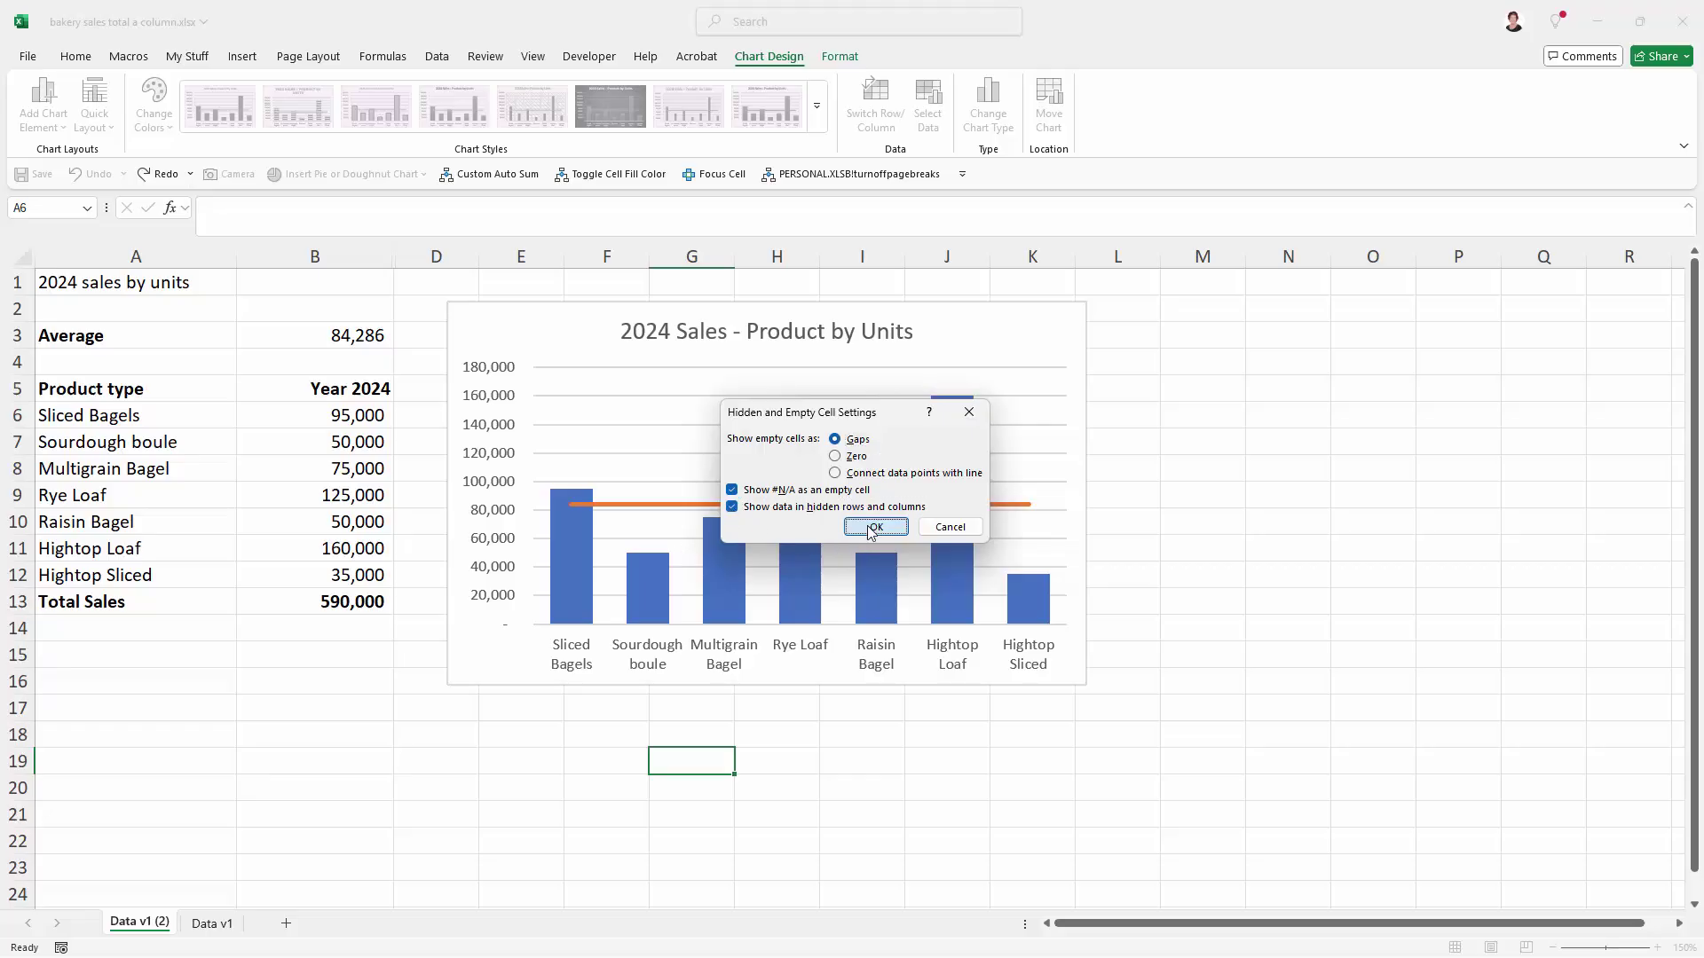
pyautogui.click(1076, 463)
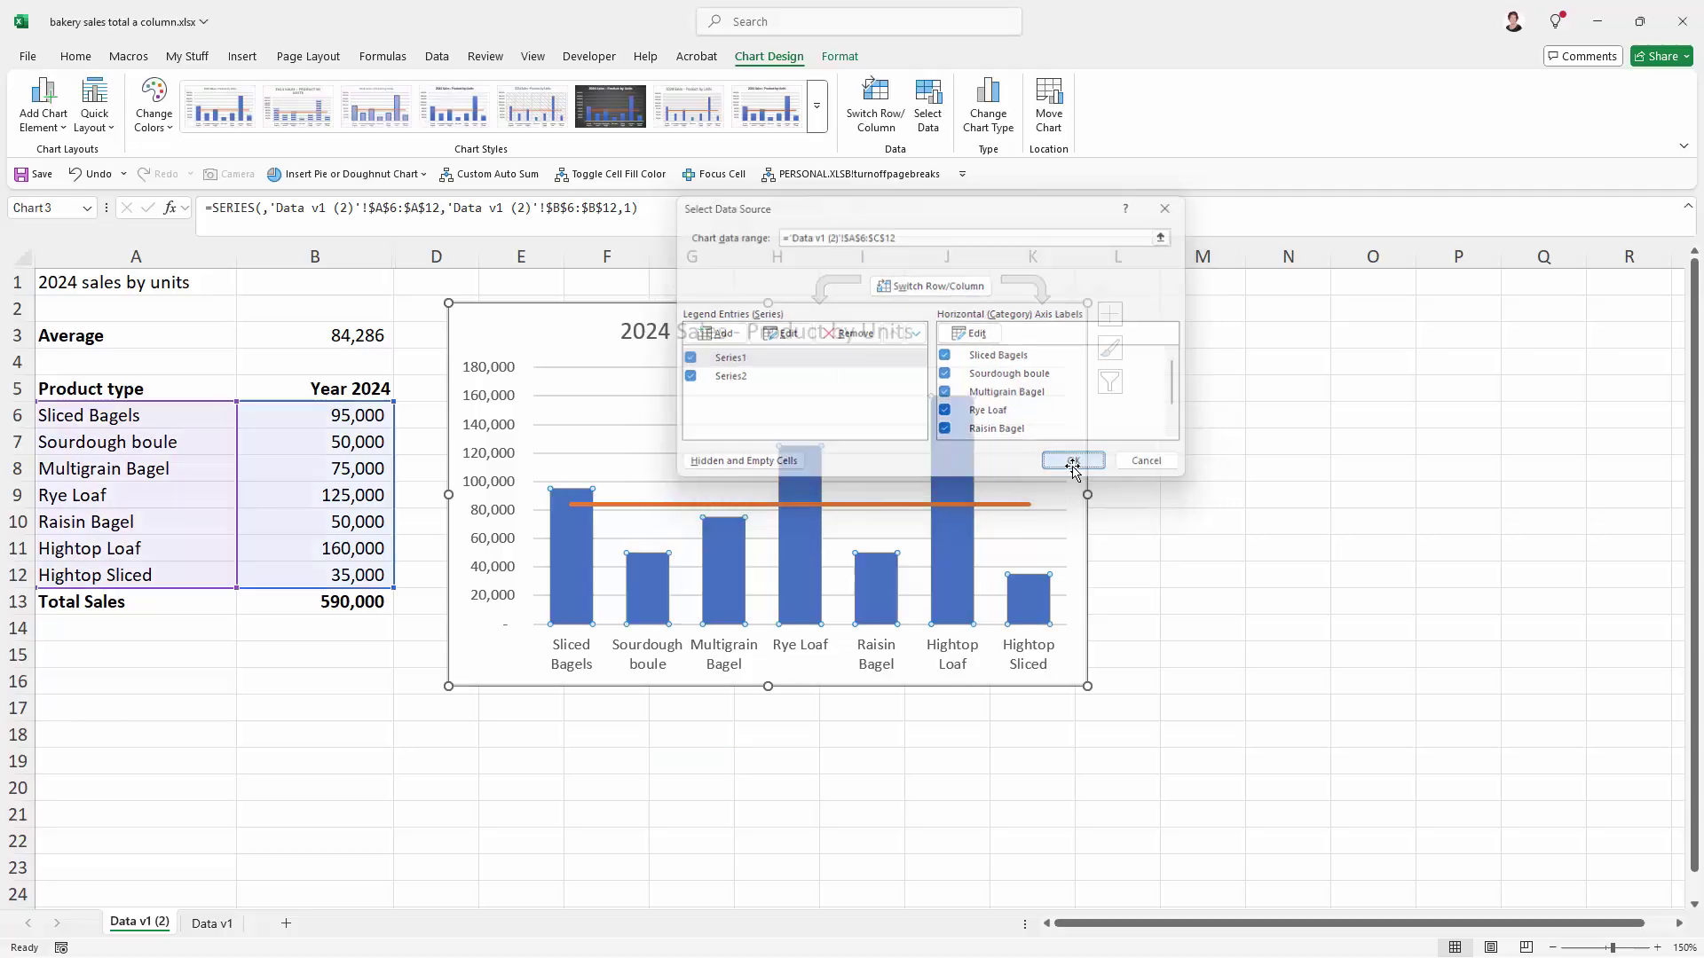
pyautogui.click(654, 735)
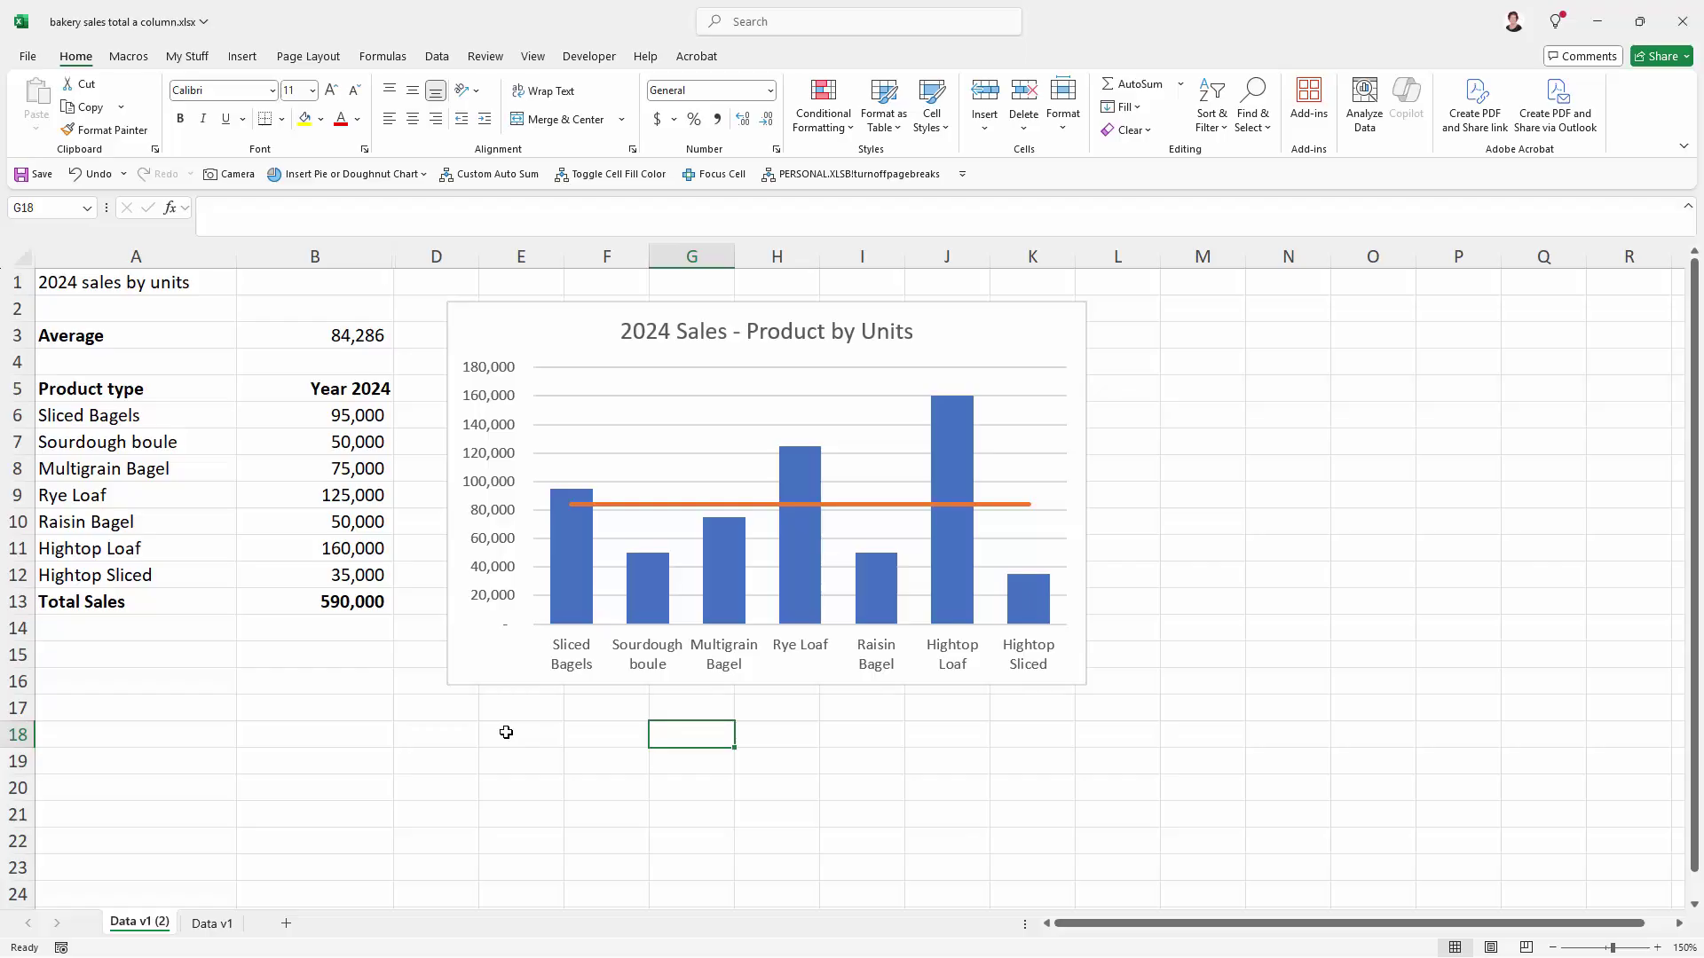
# Examine the line formatting options of the orange average series, from colour and width to cap, arrow and smoothed line settings
pyautogui.click(669, 505)
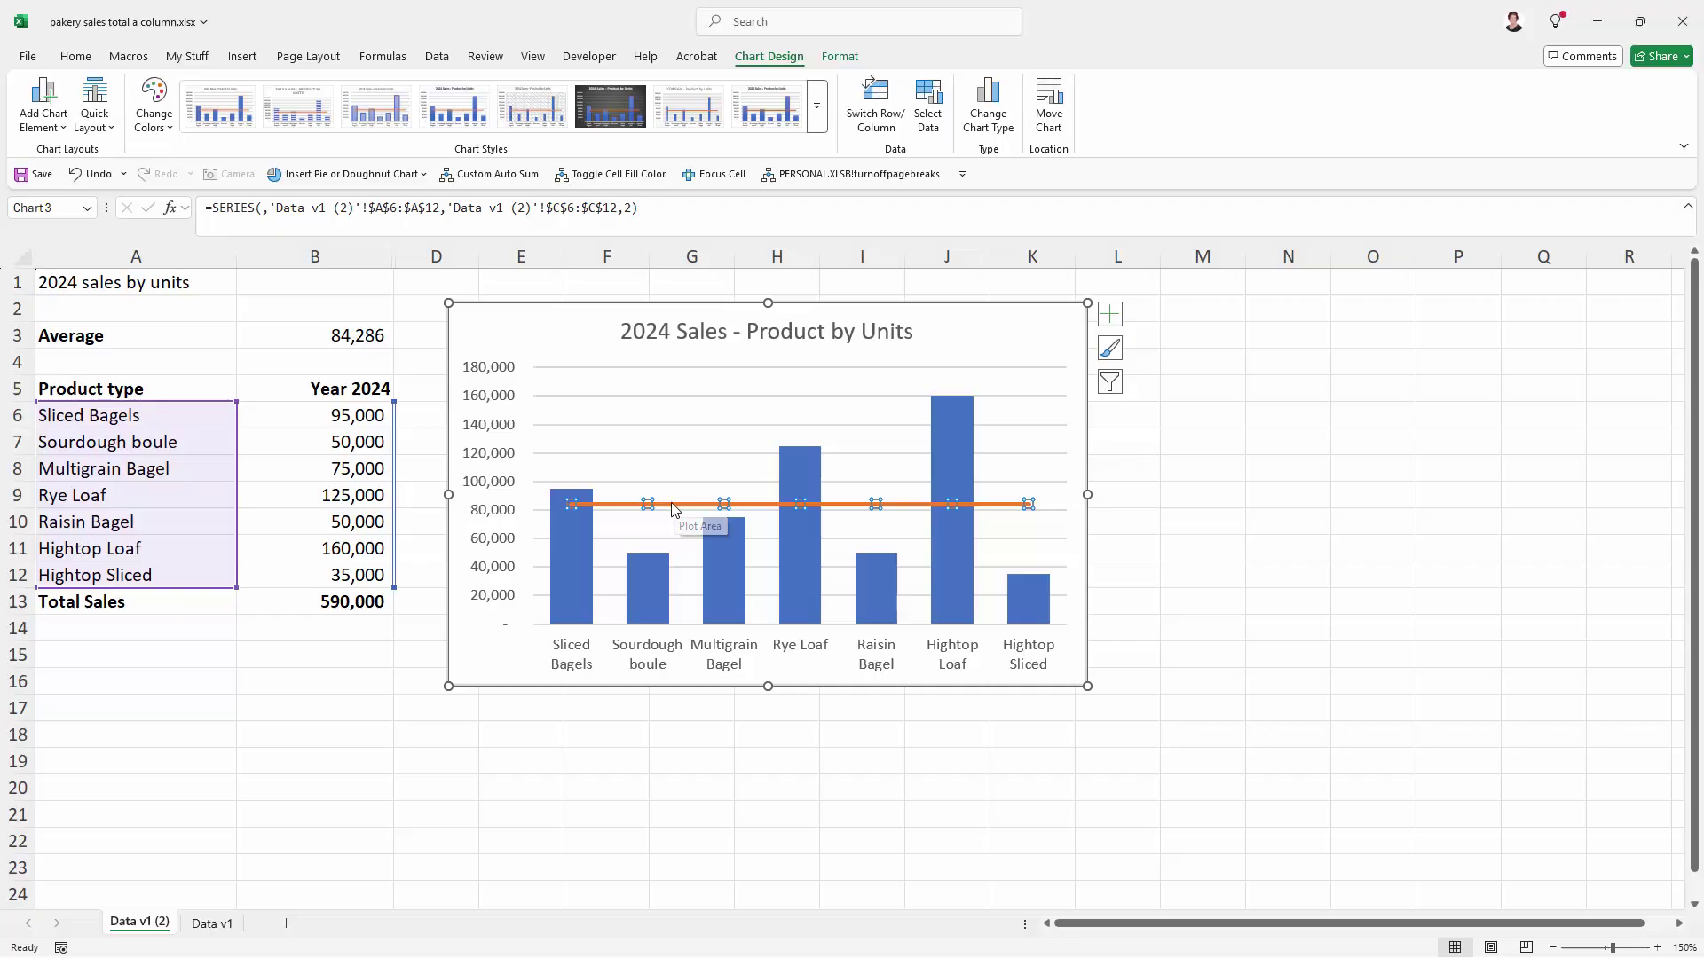
pyautogui.rightClick(673, 506)
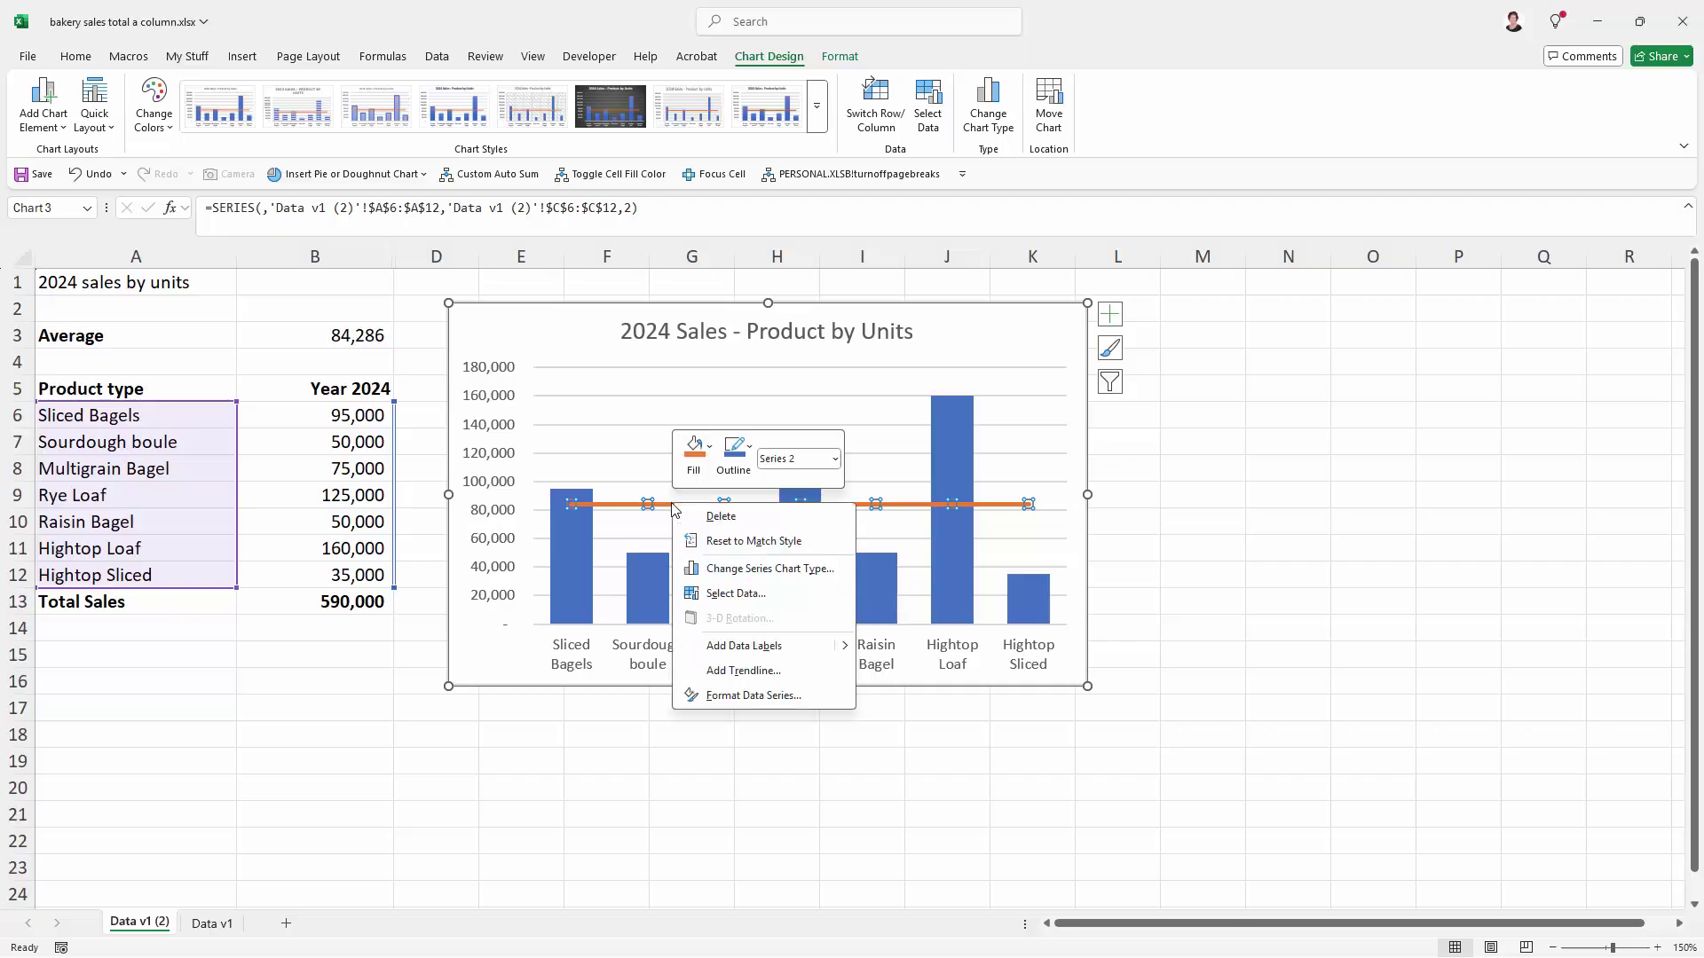
pyautogui.click(716, 697)
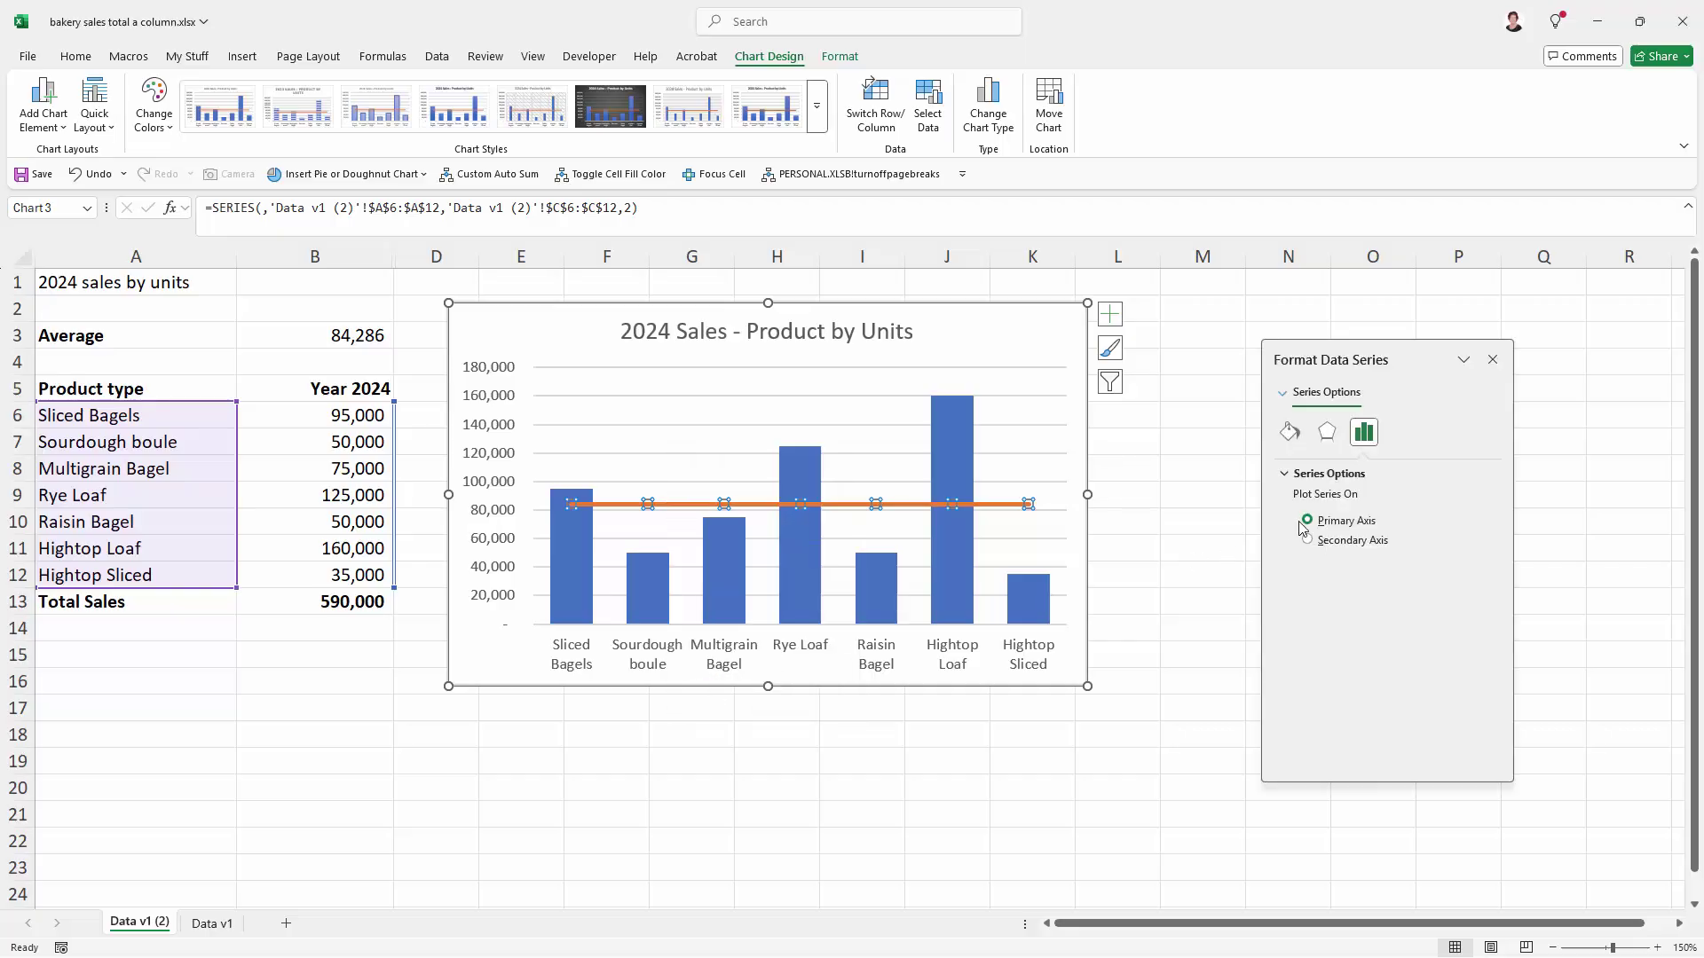
pyautogui.click(1288, 434)
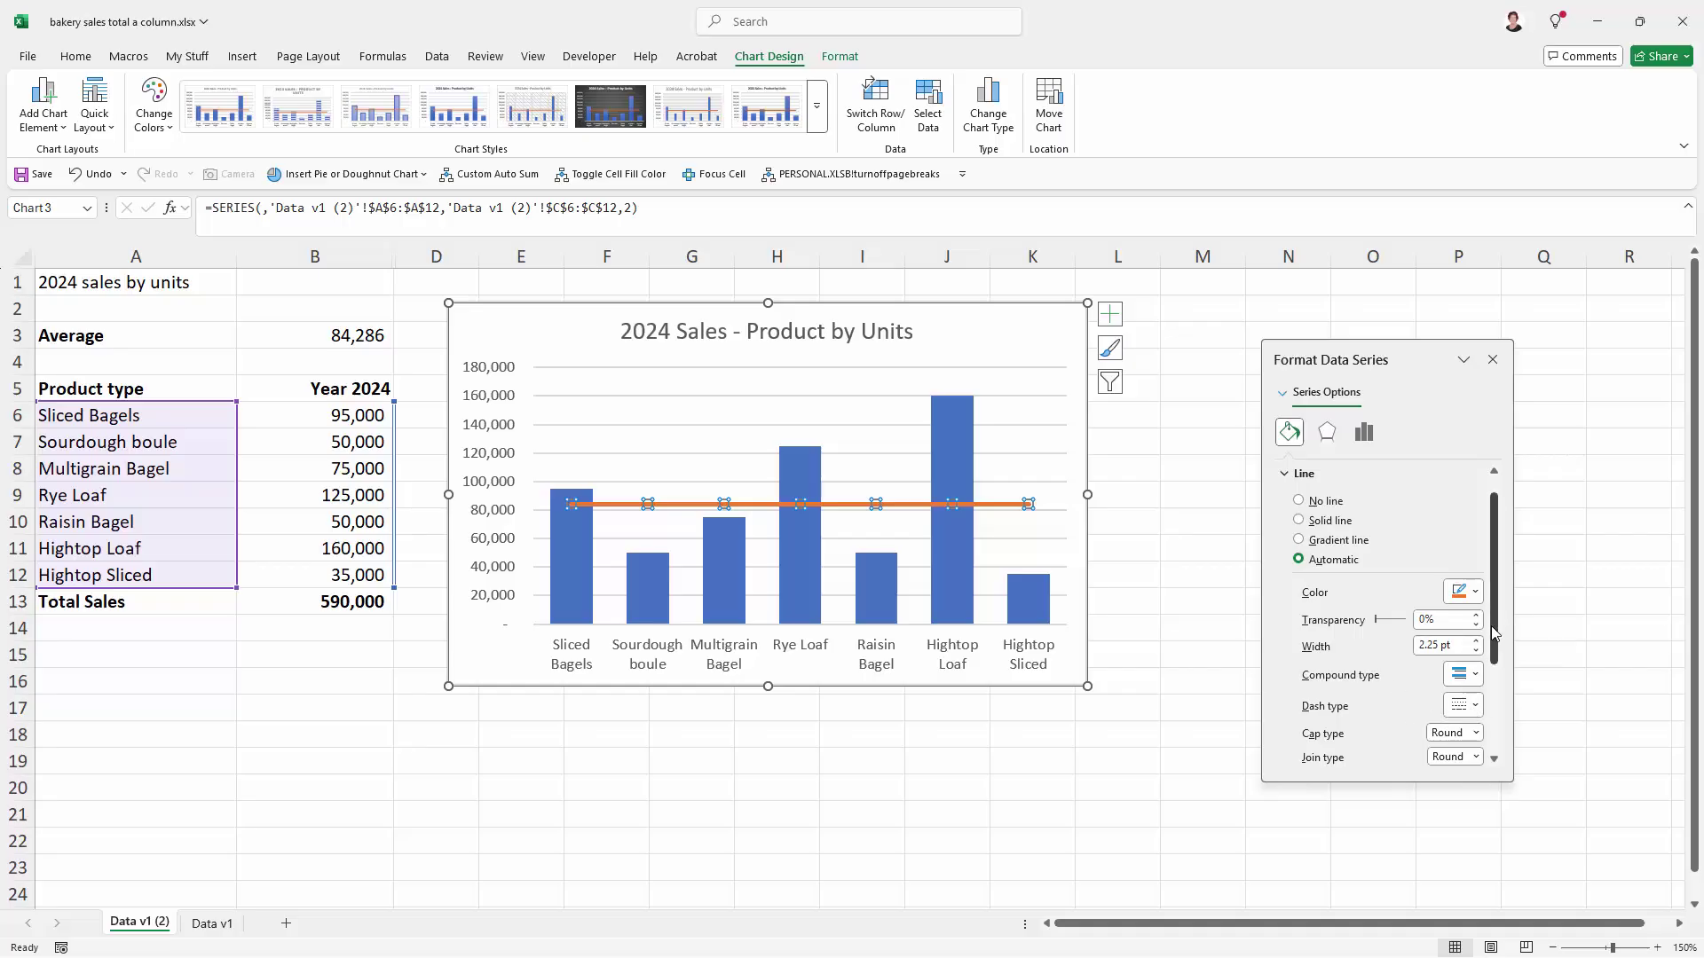
pyautogui.scroll(-3, 1385, 634)
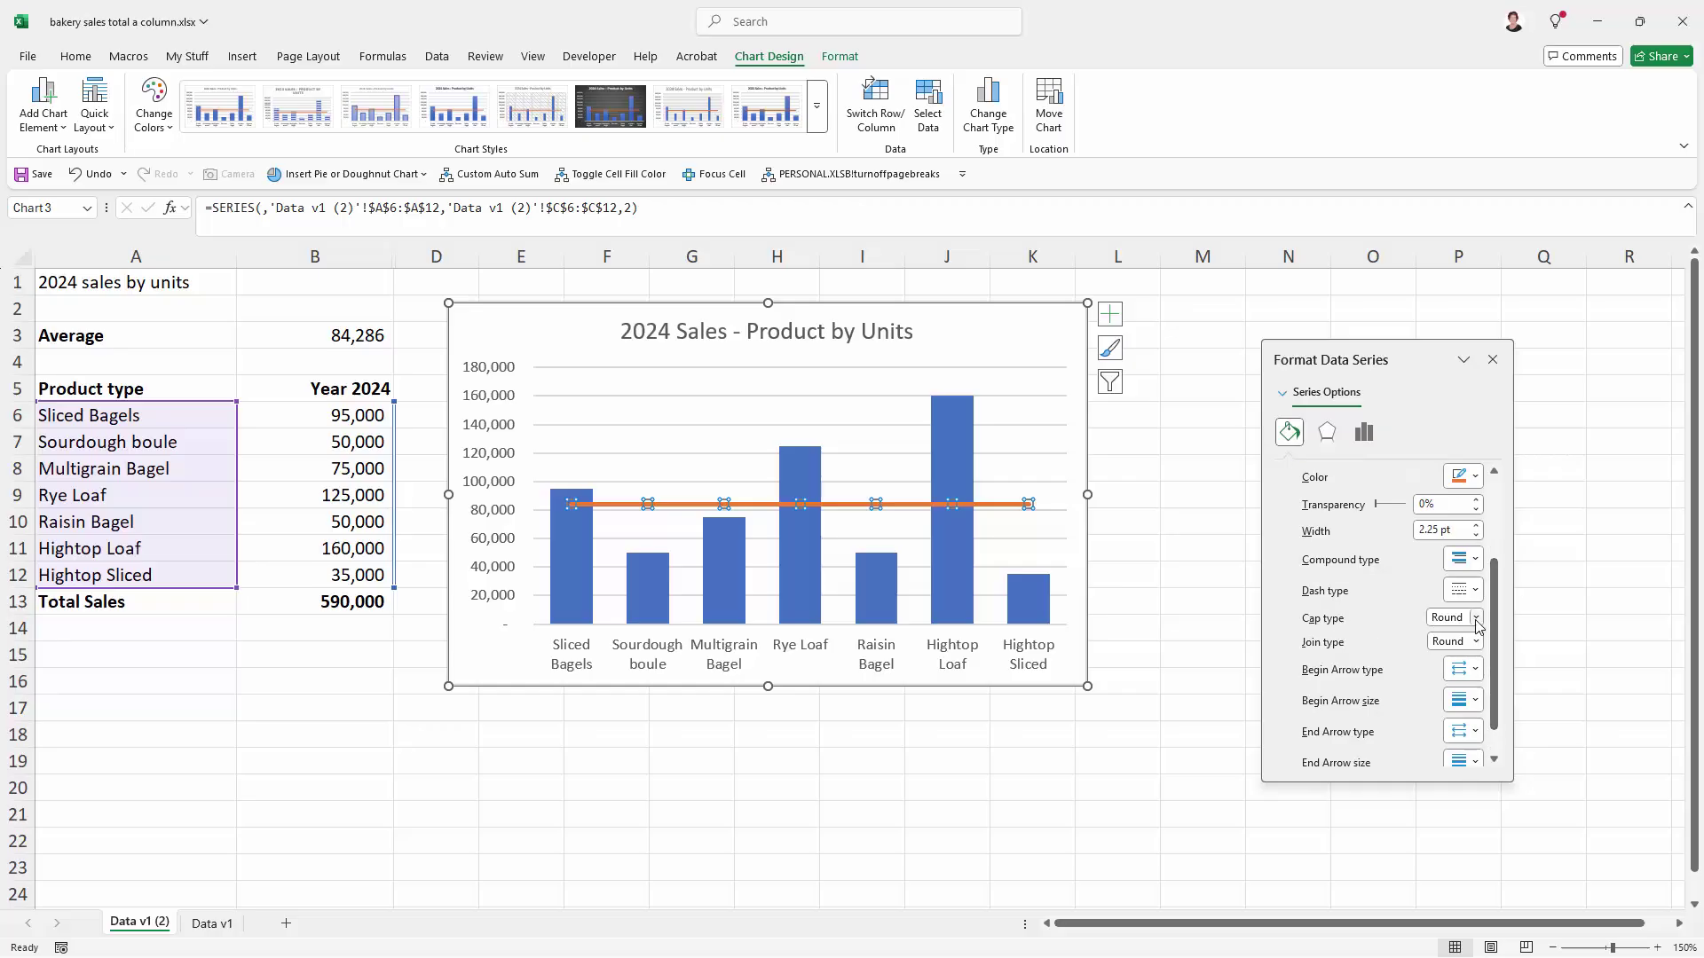
pyautogui.click(1478, 619)
pyautogui.click(1476, 619)
pyautogui.scroll(-2, 1479, 682)
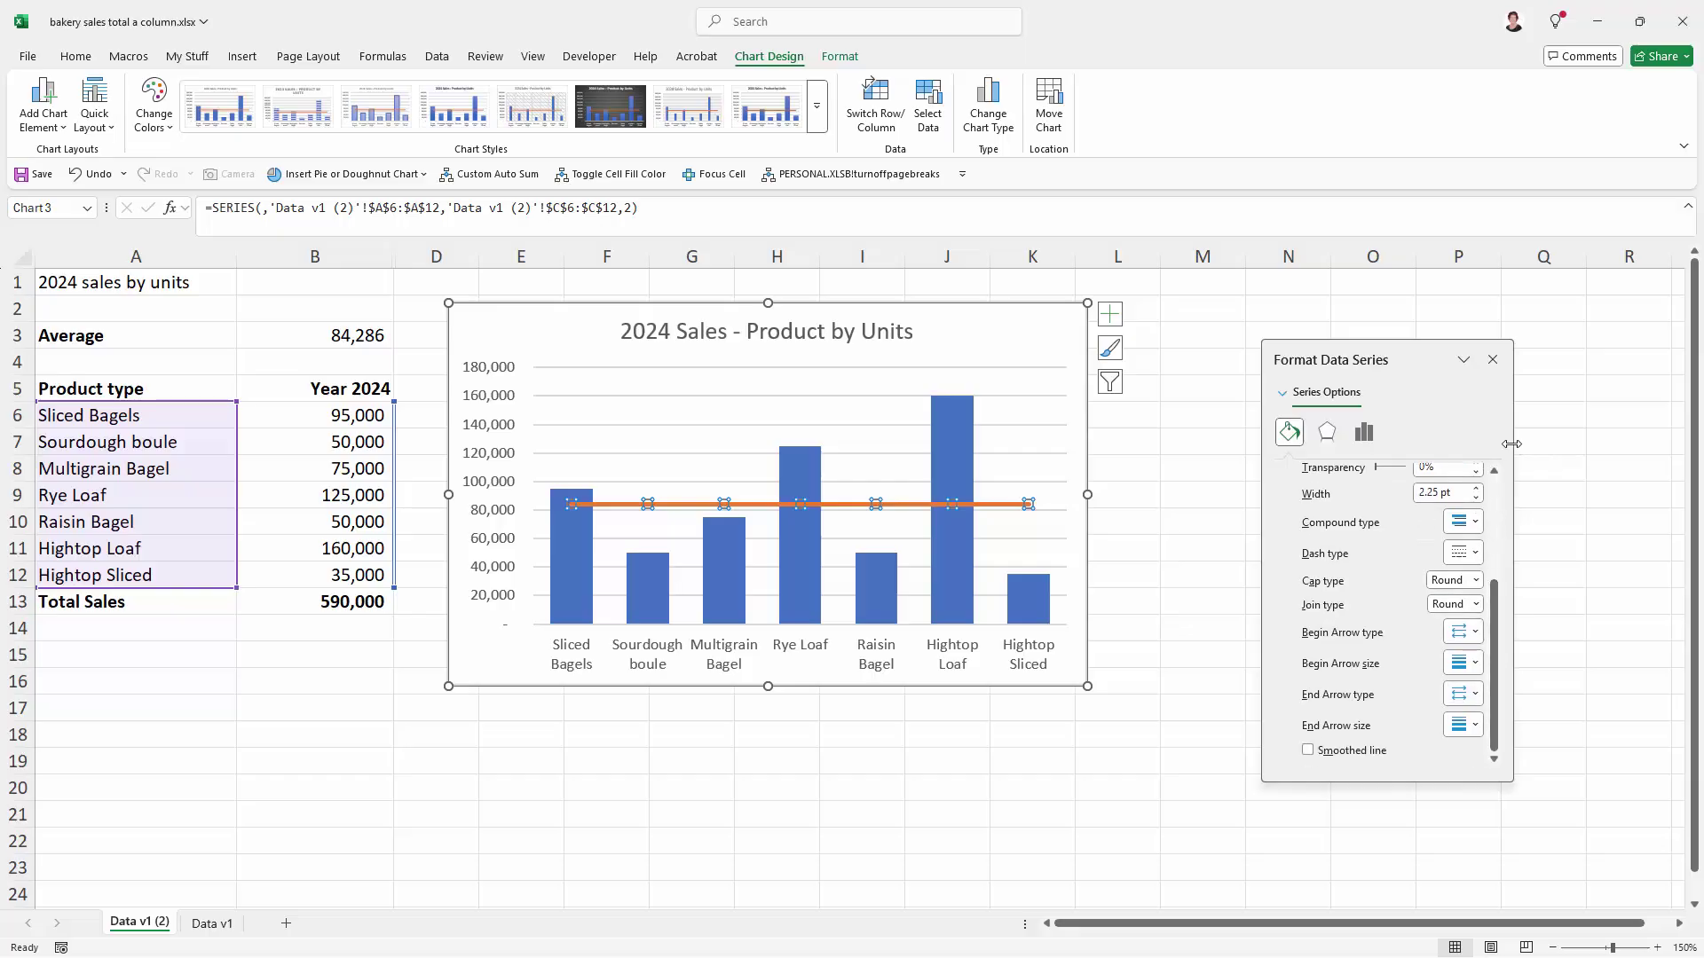
pyautogui.click(1493, 360)
pyautogui.click(692, 787)
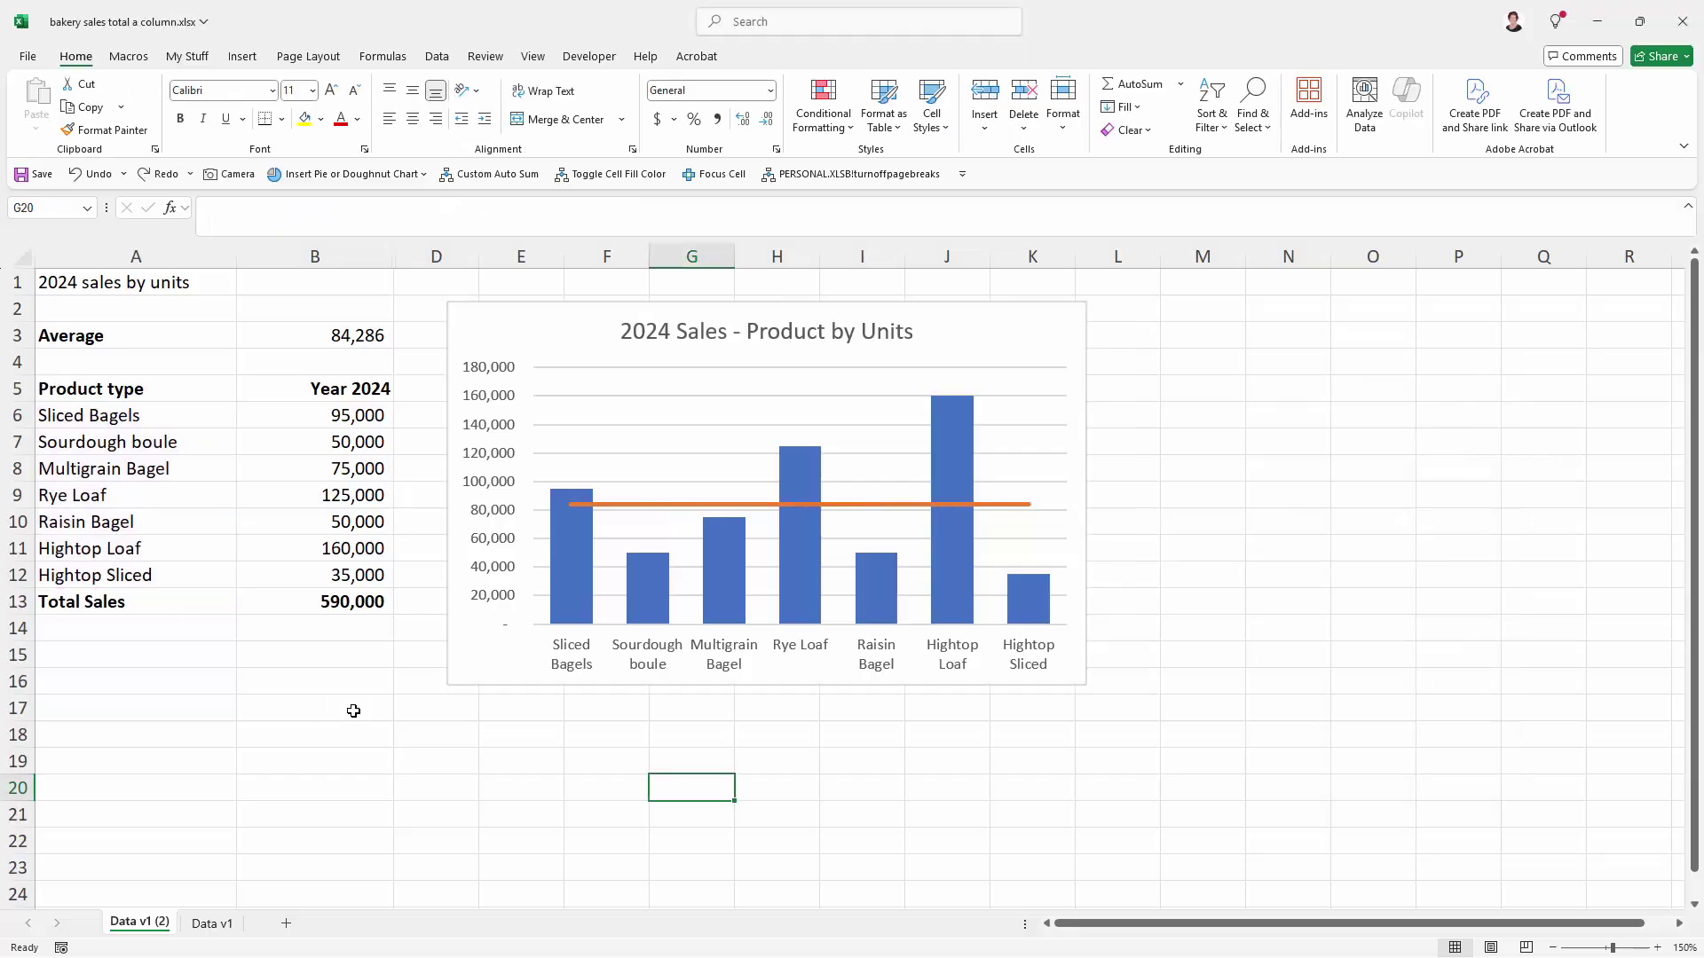